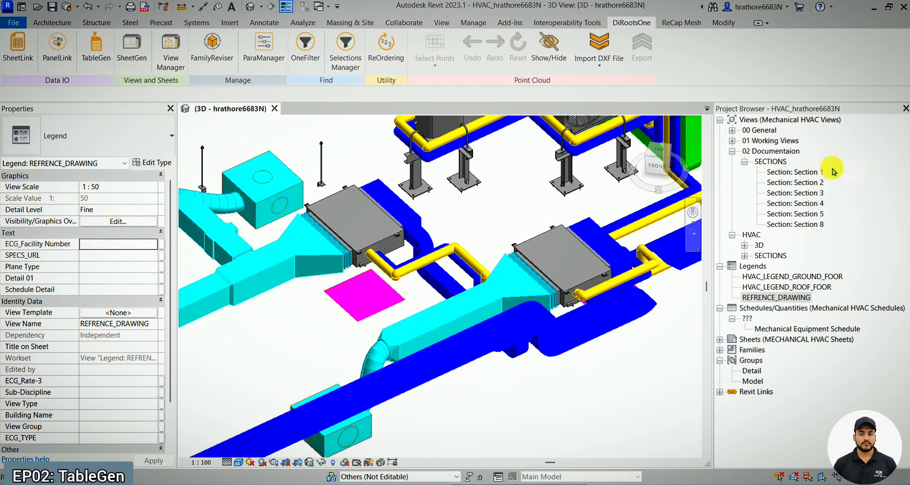
Step: Collapse the Legends and Schedules/Quantities branches in the Project Browser
{"action": "left_click", "coordinate": [720, 266]}
{"action": "right_click", "coordinate": [758, 271]}
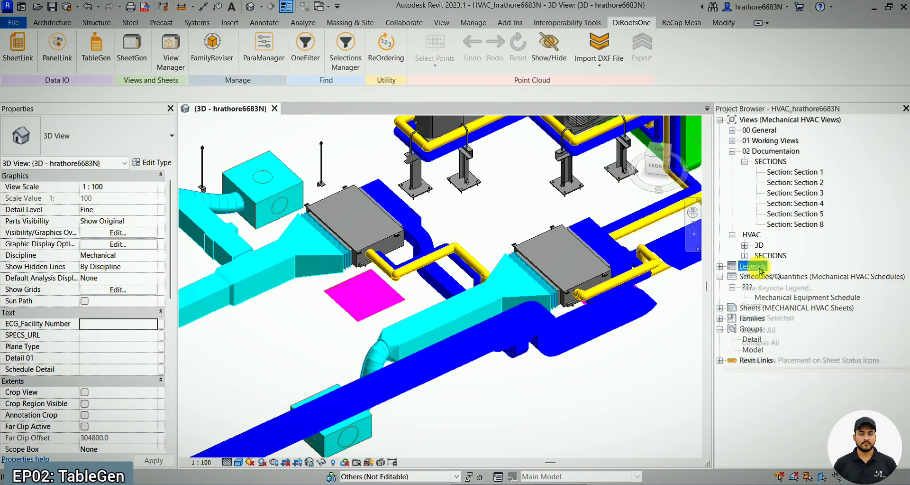
{"action": "key", "text": "Escape"}
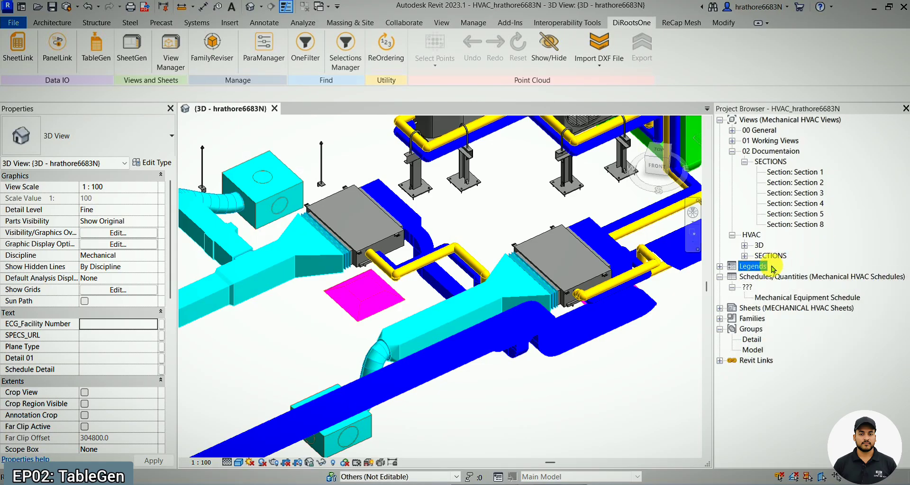
{"action": "left_click", "coordinate": [719, 277]}
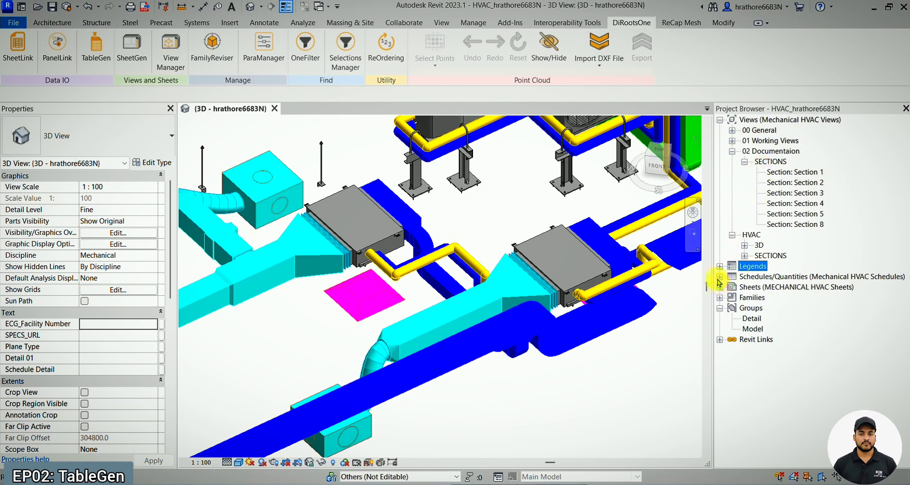
{"action": "left_click", "coordinate": [757, 280]}
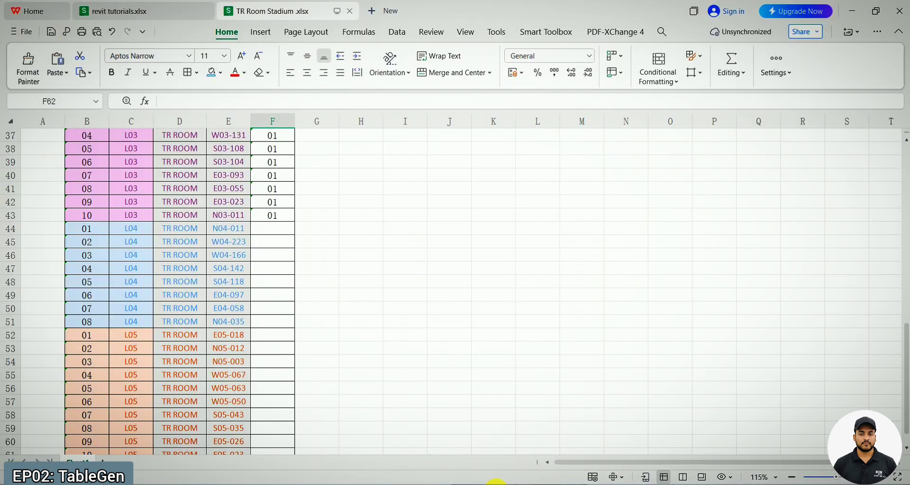
Step: Switch to the TR Room Stadium workbook in WPS and select the whole table from the S.NO. header in B3 to F61
{"action": "scroll", "coordinate": [242, 250], "scroll_direction": "up", "scroll_amount": 9}
{"action": "scroll", "coordinate": [242, 250], "scroll_direction": "up", "scroll_amount": 3}
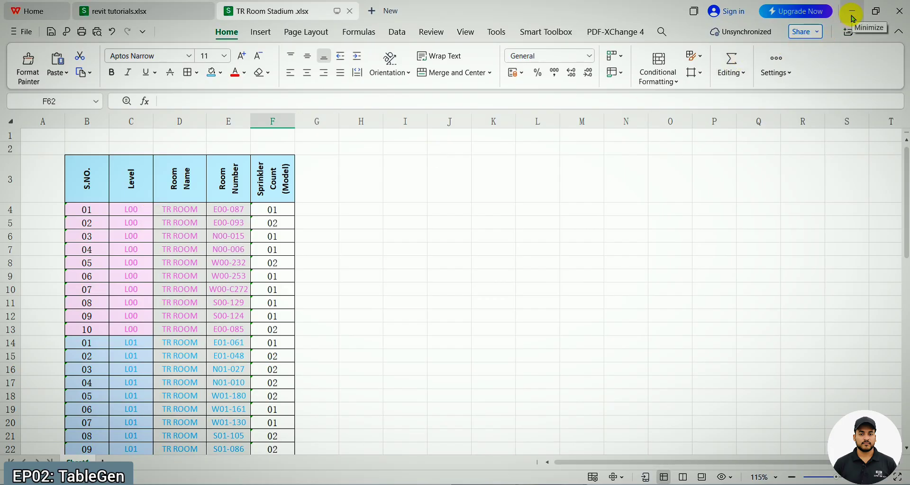
{"action": "left_click", "coordinate": [98, 181]}
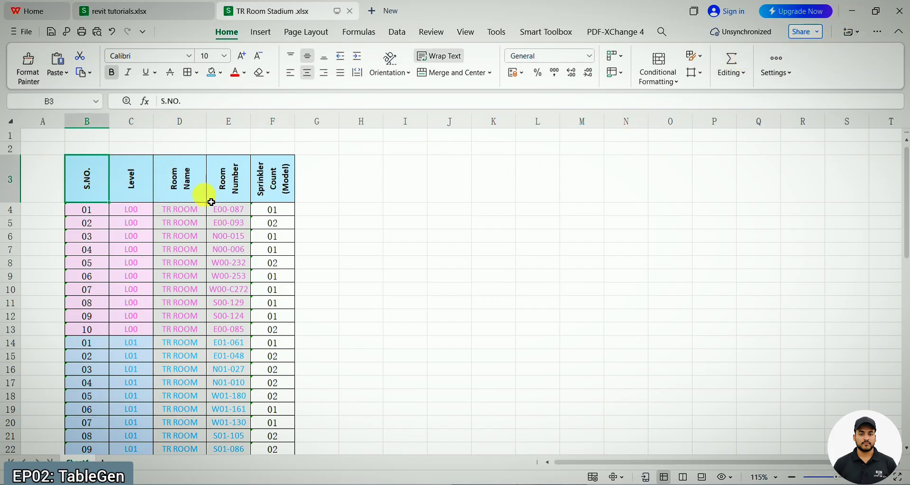
{"action": "scroll", "coordinate": [306, 210], "scroll_direction": "down", "scroll_amount": 2}
{"action": "scroll", "coordinate": [306, 210], "scroll_direction": "down", "scroll_amount": 6}
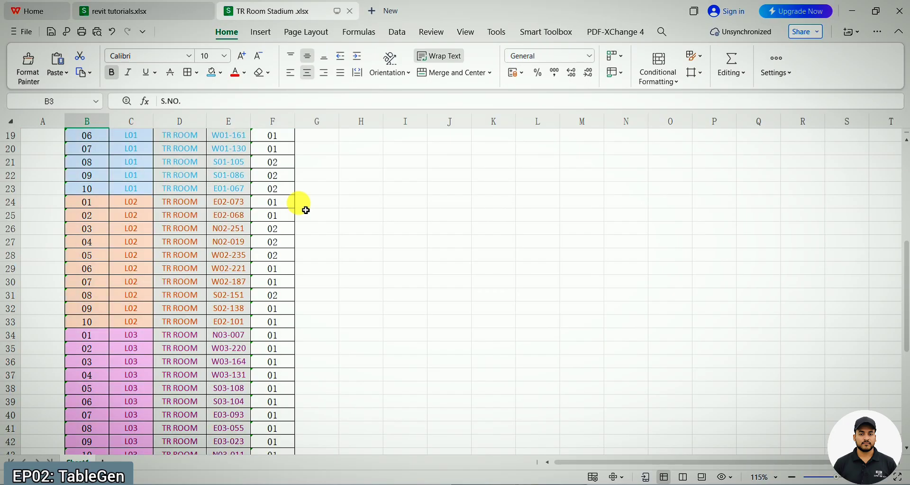
{"action": "scroll", "coordinate": [306, 210], "scroll_direction": "down", "scroll_amount": 3}
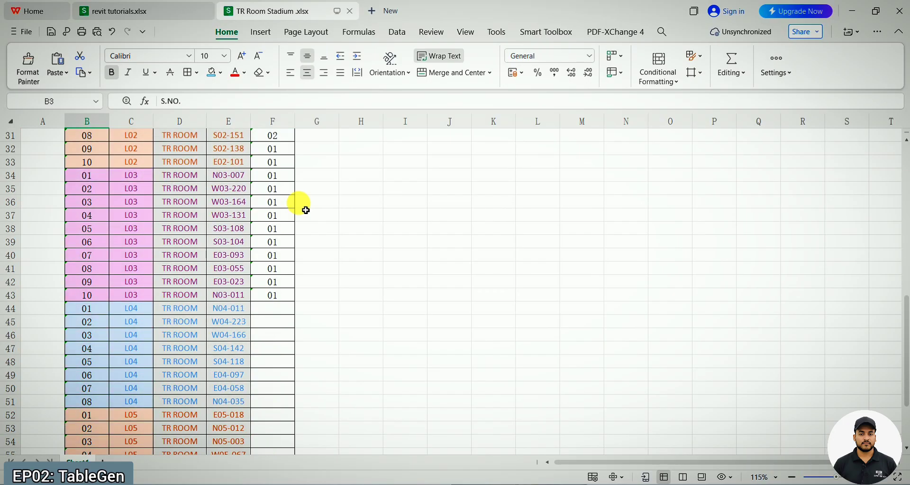
{"action": "scroll", "coordinate": [305, 210], "scroll_direction": "down", "scroll_amount": 3}
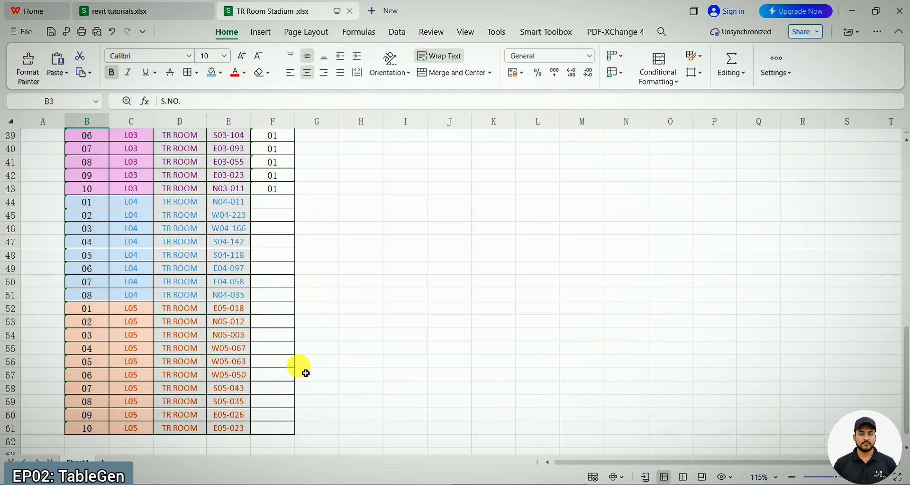
{"action": "left_click", "coordinate": [285, 429], "text": "shift"}
{"action": "scroll", "coordinate": [282, 363], "scroll_direction": "up", "scroll_amount": 14}
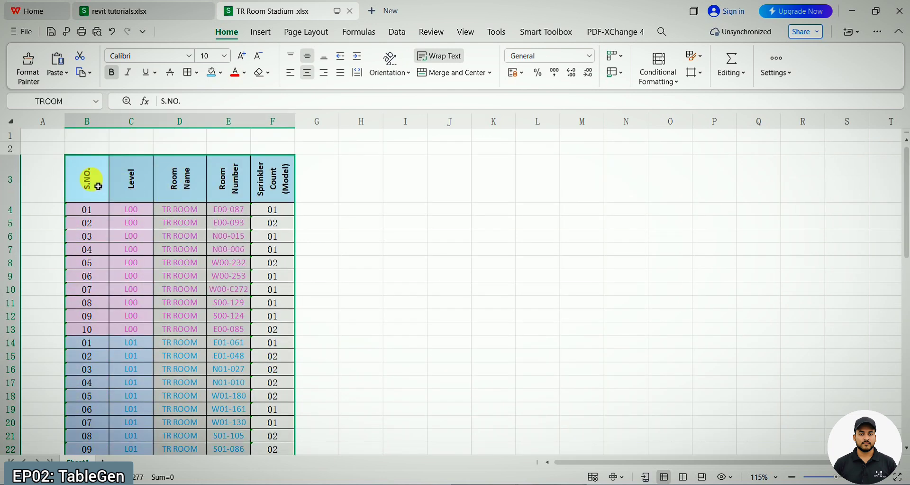
Step: Review the extent of the selected table and its region name TROOM, and clear the selection
{"action": "scroll", "coordinate": [322, 218], "scroll_direction": "down", "scroll_amount": 3}
{"action": "scroll", "coordinate": [322, 217], "scroll_direction": "down", "scroll_amount": 13}
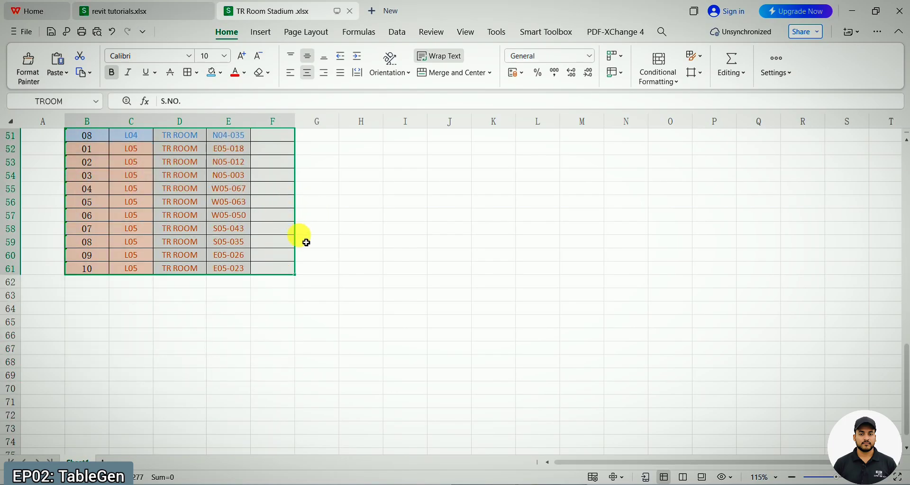
{"action": "left_click", "coordinate": [89, 107]}
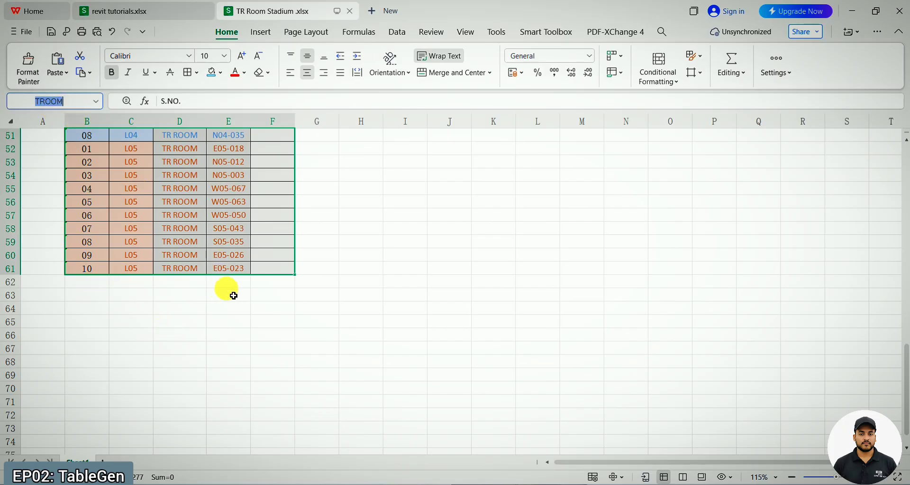
{"action": "scroll", "coordinate": [234, 295], "scroll_direction": "up", "scroll_amount": 7}
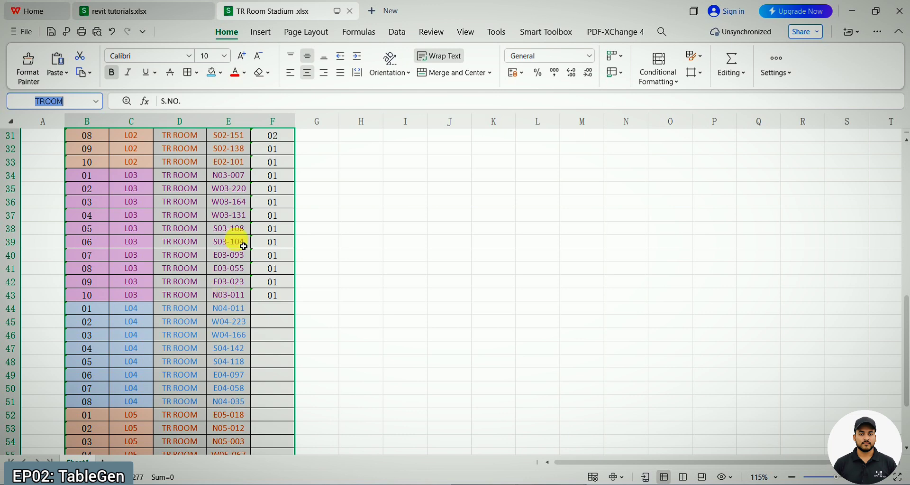
{"action": "left_click", "coordinate": [379, 255]}
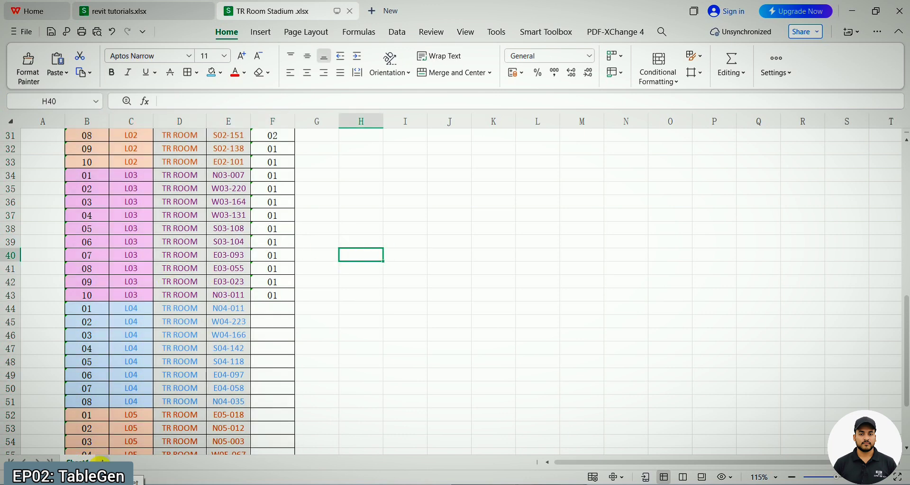
Step: Add a blank second worksheet to the workbook and return to the start of the table on Sheet1
{"action": "left_click", "coordinate": [139, 460]}
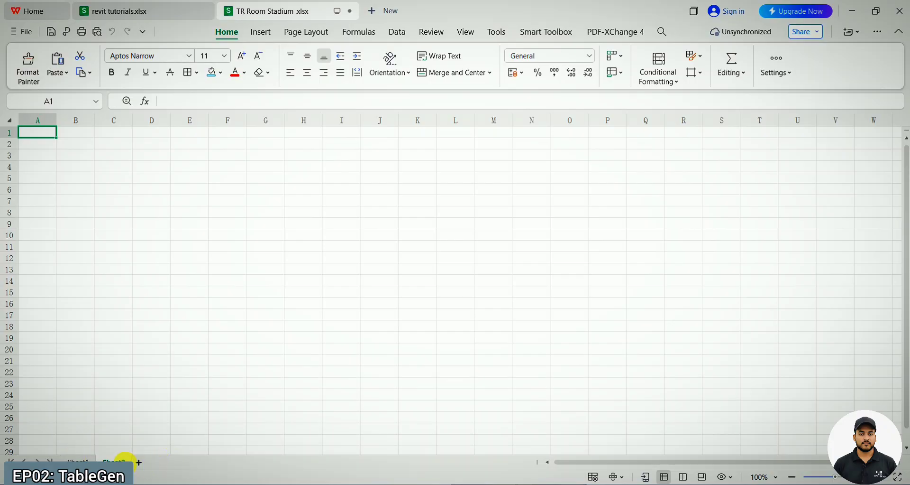
{"action": "left_click", "coordinate": [86, 460]}
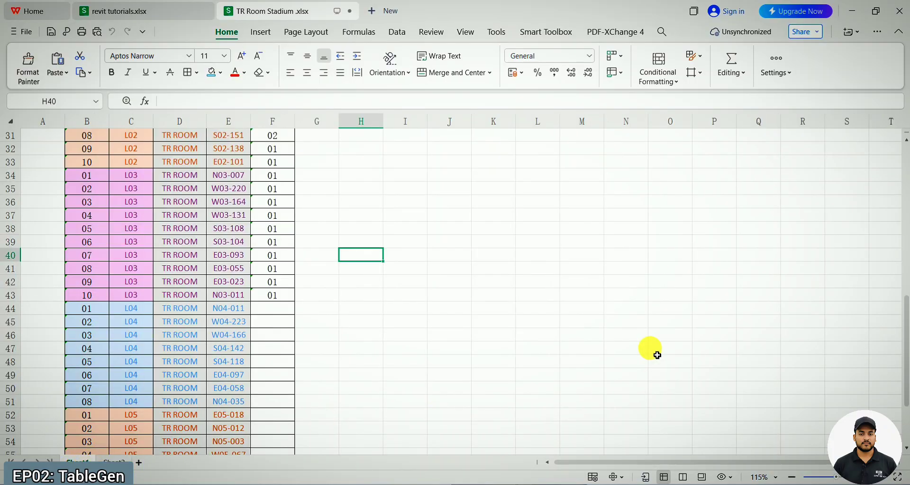
{"action": "scroll", "coordinate": [483, 351], "scroll_direction": "up", "scroll_amount": 10}
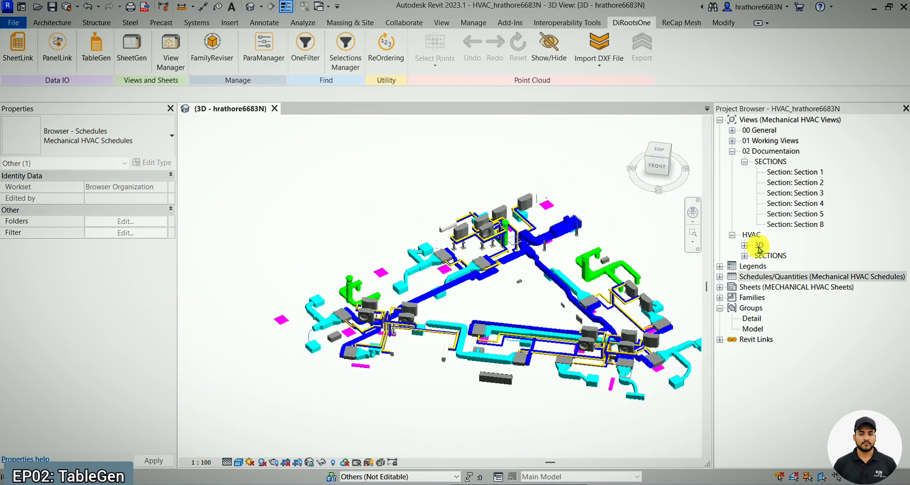
Step: Switch back to Revit and expand the Legends and Schedules/Quantities branches in the Project Browser
{"action": "left_click", "coordinate": [719, 266]}
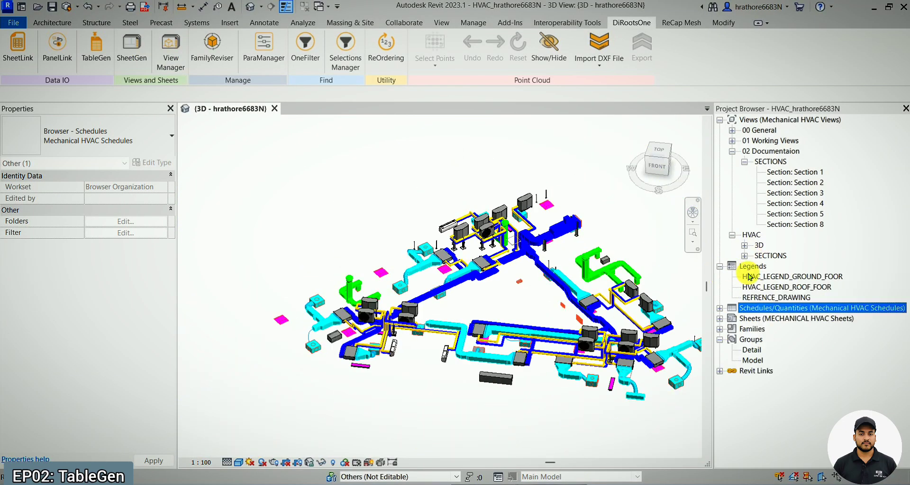
{"action": "left_click", "coordinate": [719, 308]}
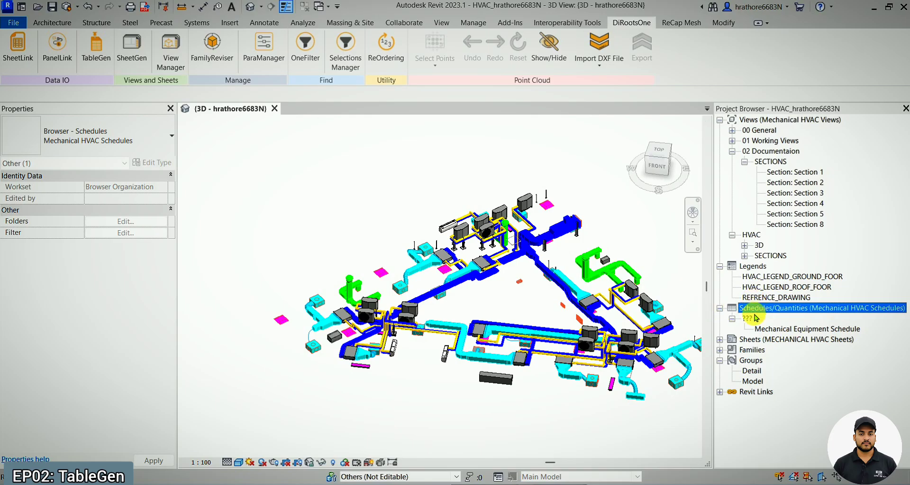
{"action": "left_click", "coordinate": [417, 158]}
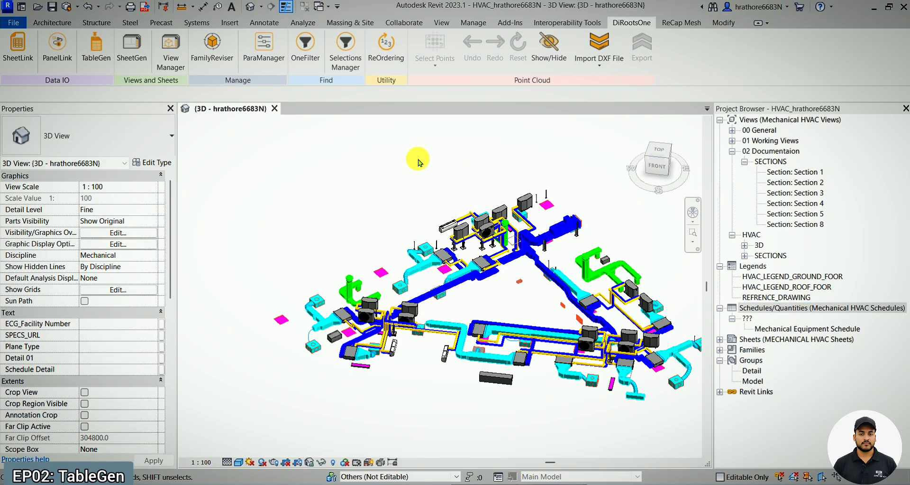
Step: Start a new table in TableGen, load the TR Room Stadium workbook from Downloads and choose worksheet Sheet1
{"action": "left_click", "coordinate": [108, 66]}
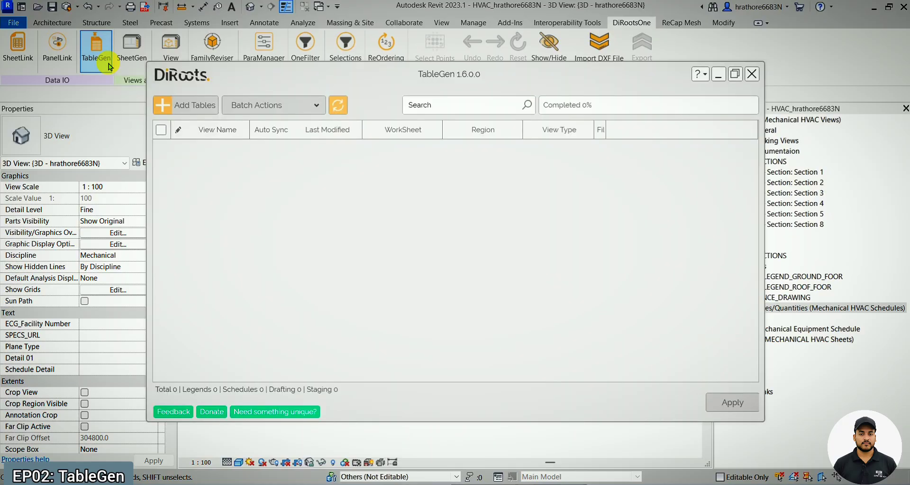
{"action": "left_click", "coordinate": [212, 104]}
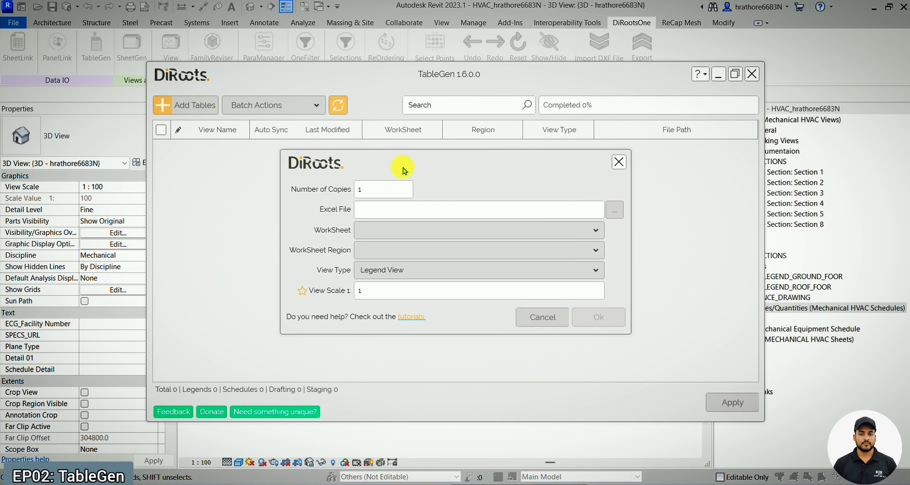
{"action": "left_click_drag", "start_coordinate": [409, 199], "coordinate": [352, 199]}
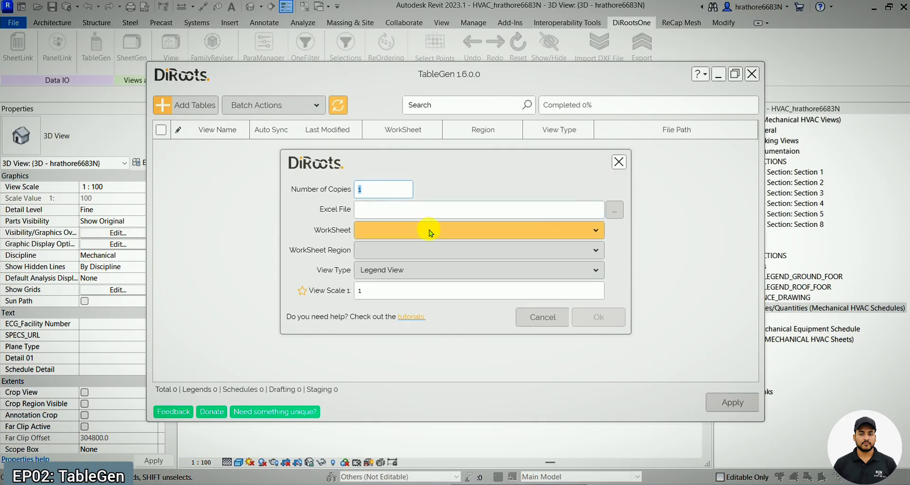
{"action": "left_click", "coordinate": [614, 210]}
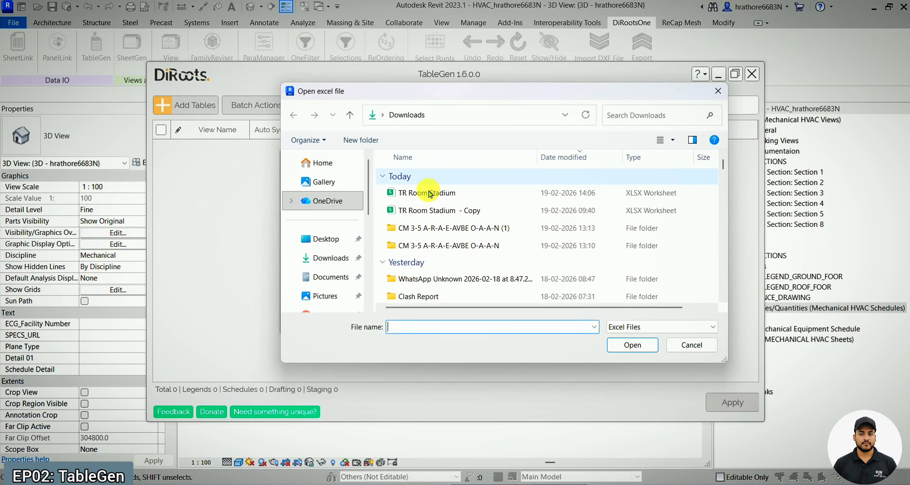
{"action": "left_click", "coordinate": [429, 193]}
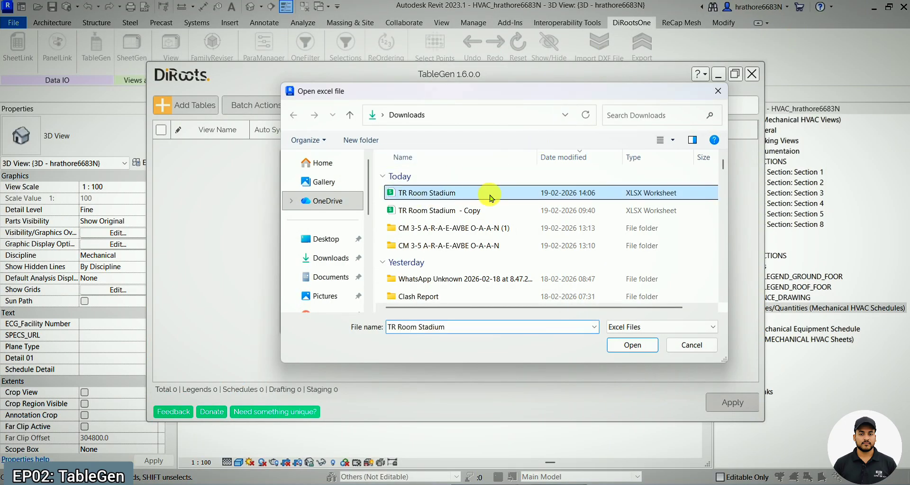
{"action": "left_click", "coordinate": [618, 345]}
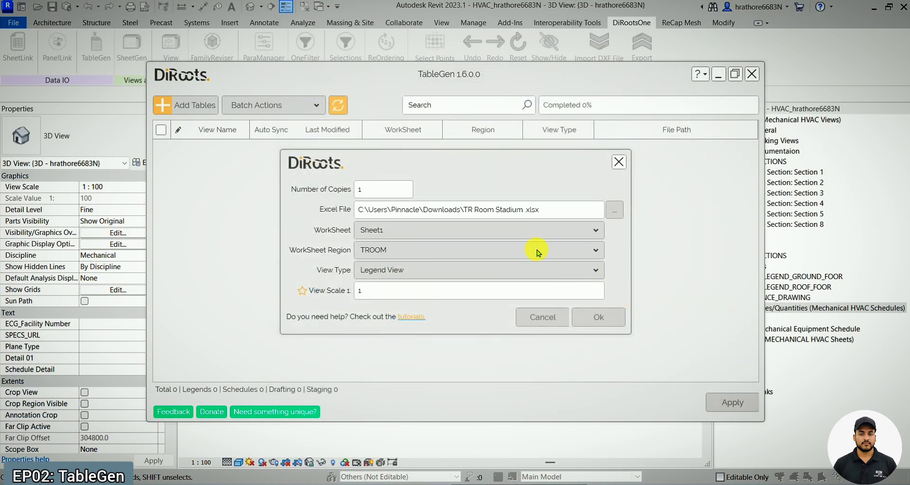
{"action": "left_click", "coordinate": [493, 236]}
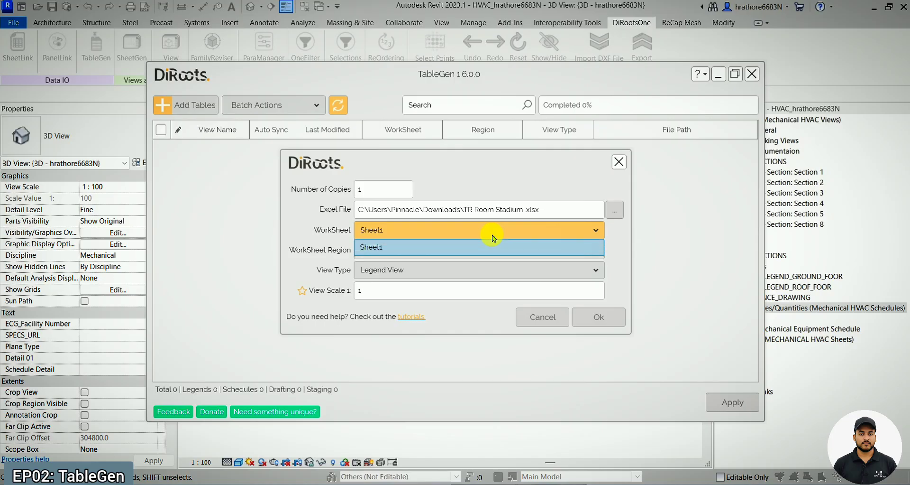
{"action": "left_click", "coordinate": [479, 245]}
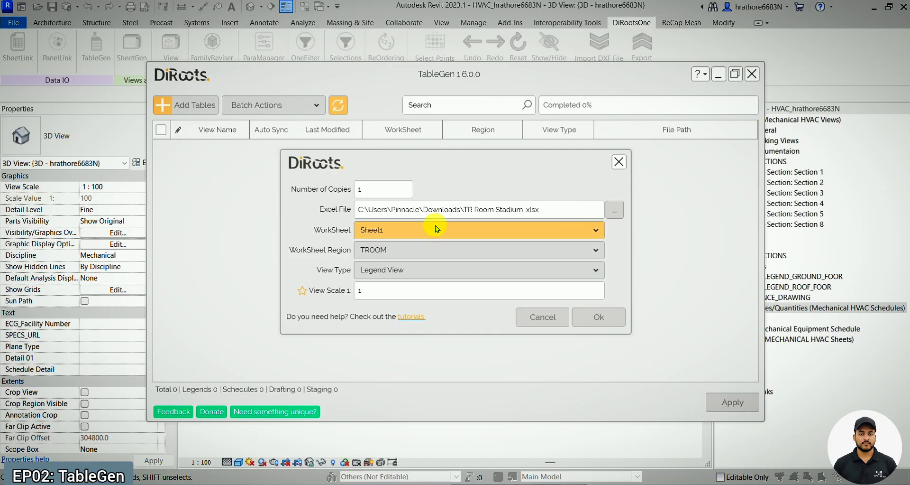
Step: Compare the sheets of the workbook in WPS with the worksheet choices offered in TableGen
{"action": "left_click", "coordinate": [163, 483]}
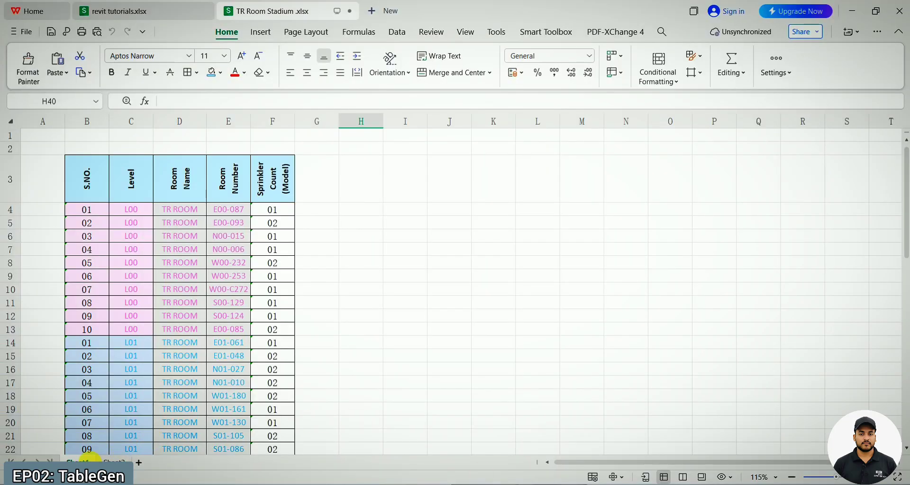
{"action": "left_click", "coordinate": [112, 461]}
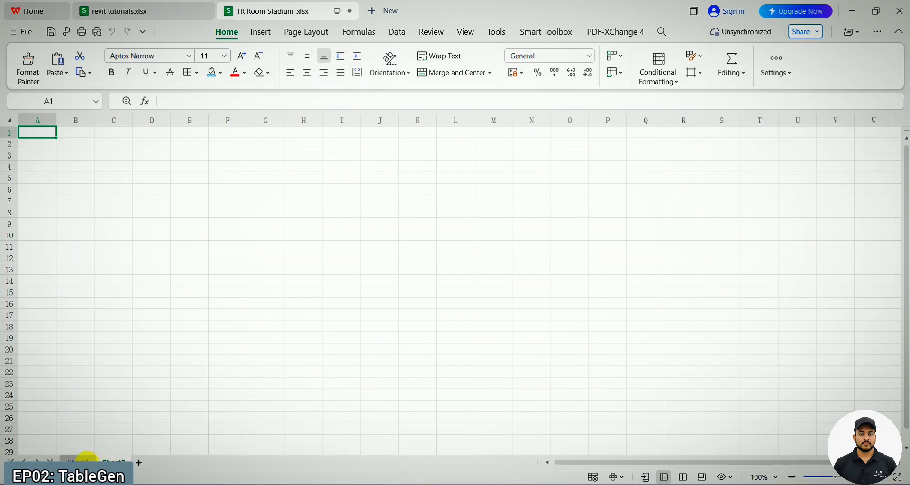
{"action": "left_click", "coordinate": [78, 461]}
{"action": "left_click", "coordinate": [853, 12]}
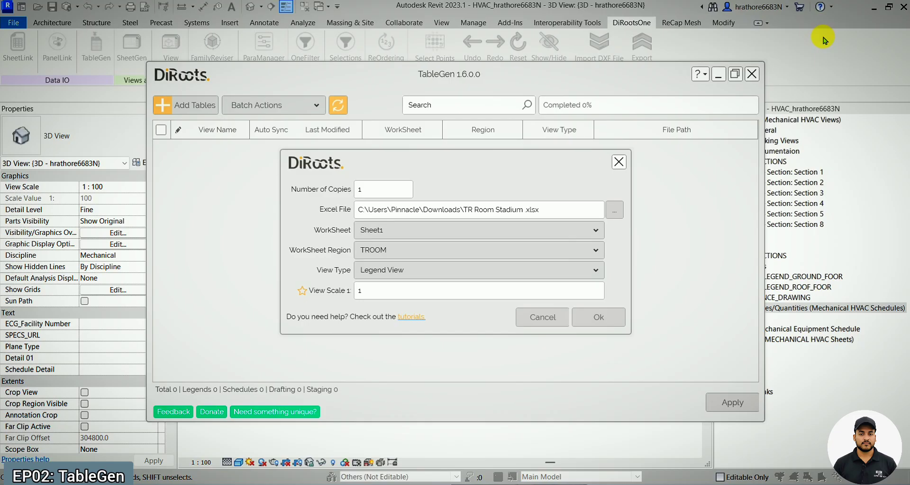
{"action": "left_click", "coordinate": [457, 230]}
{"action": "left_click", "coordinate": [458, 230]}
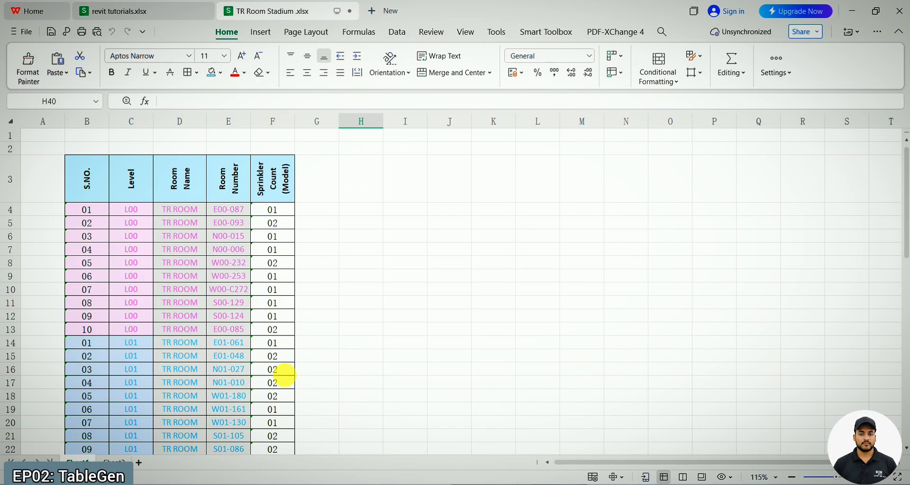
Step: Select the whole TR room table on Sheet1, from the S.NO. header to the last row of the sprinkler count column
{"action": "scroll", "coordinate": [209, 299], "scroll_direction": "down", "scroll_amount": 2}
{"action": "scroll", "coordinate": [132, 230], "scroll_direction": "up", "scroll_amount": 2}
{"action": "left_click", "coordinate": [101, 192]}
{"action": "scroll", "coordinate": [289, 252], "scroll_direction": "down", "scroll_amount": 15}
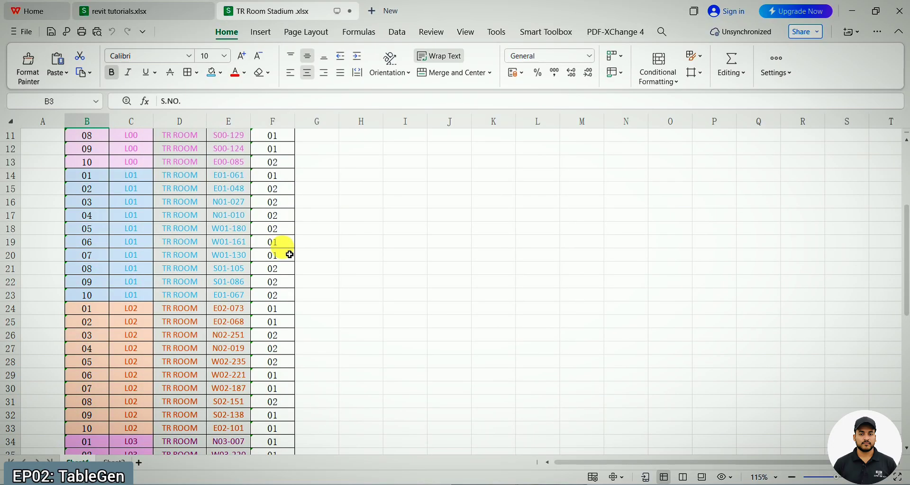
{"action": "left_click", "coordinate": [279, 297], "text": "shift"}
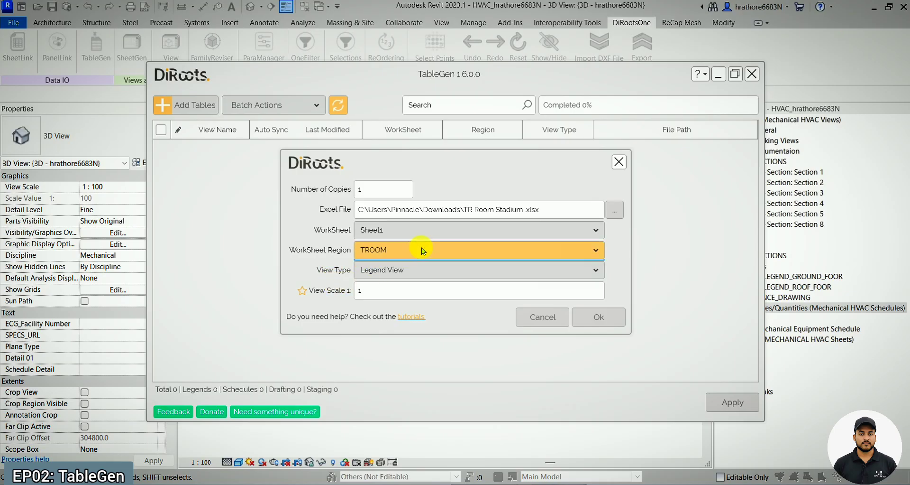
Step: In TableGen in Revit, choose worksheet region TROOM and view type Legend View, and add the table to the list
{"action": "left_click", "coordinate": [424, 251]}
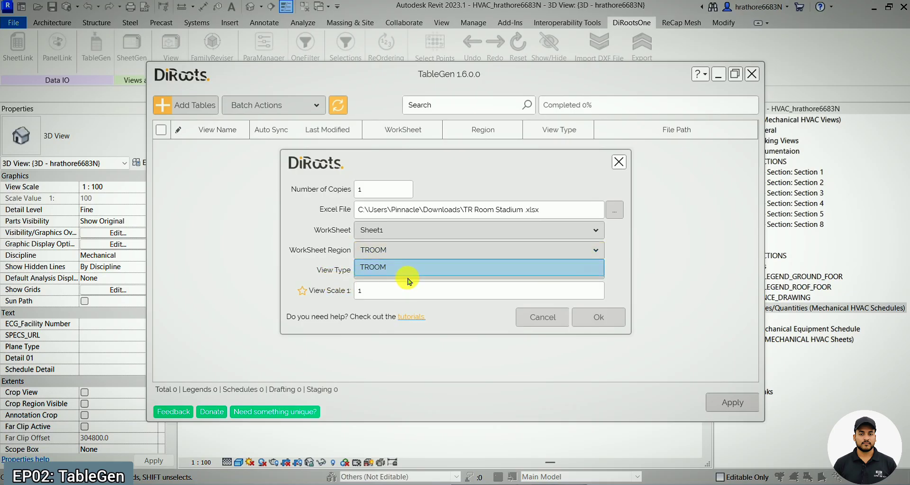
{"action": "left_click", "coordinate": [407, 277]}
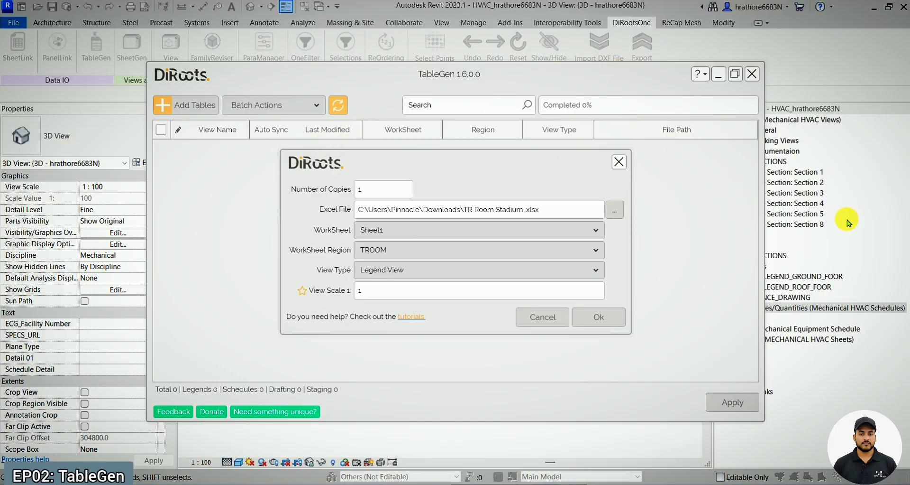
{"action": "left_click", "coordinate": [413, 273]}
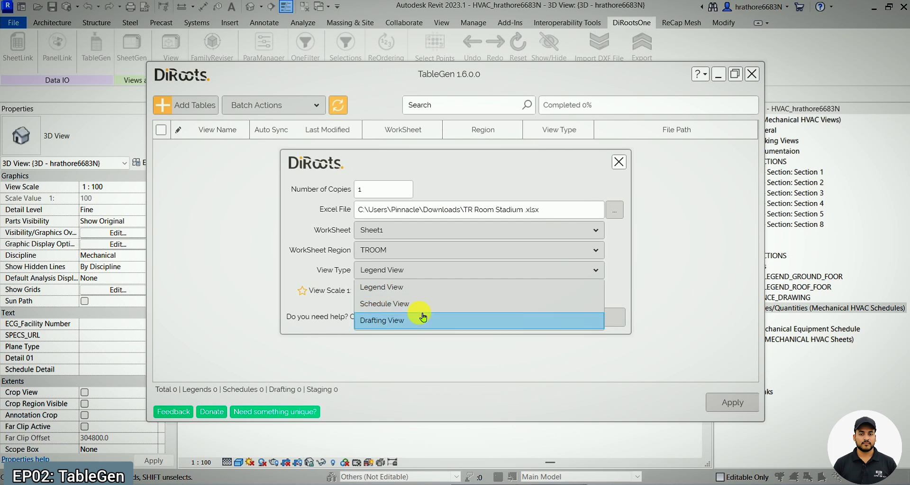
{"action": "left_click", "coordinate": [428, 292]}
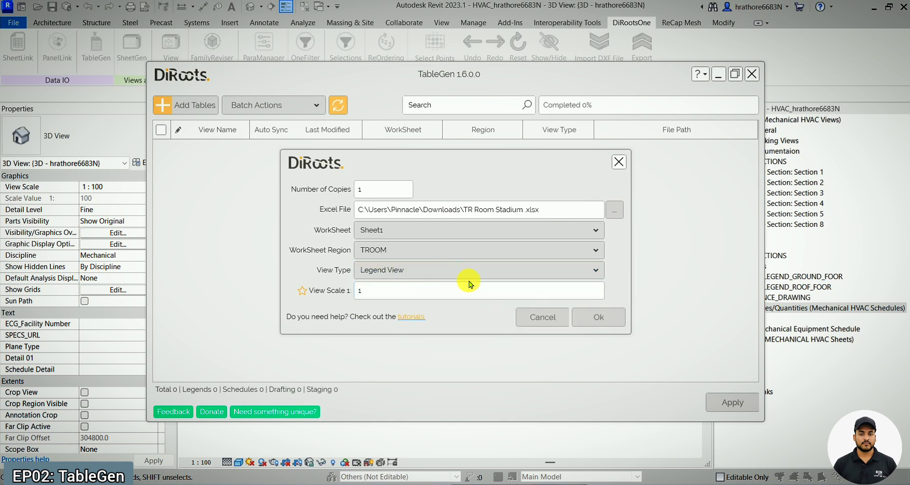
{"action": "left_click", "coordinate": [599, 314]}
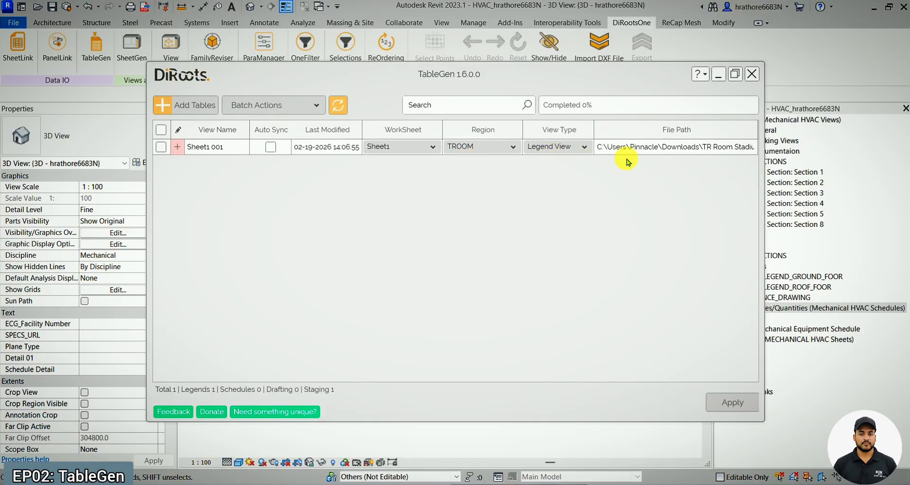
Step: Apply the staged legend table to the model and move TableGen out of the way of the Project Browser
{"action": "left_click", "coordinate": [731, 401]}
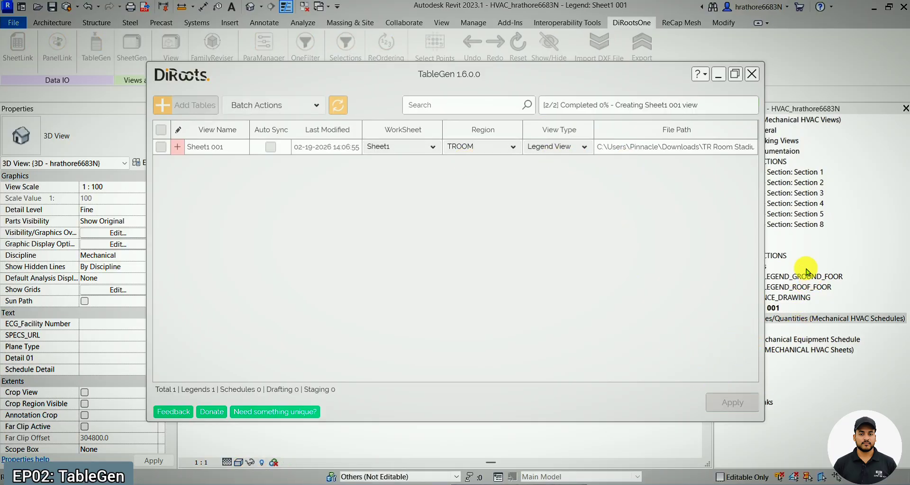
{"action": "left_click_drag", "start_coordinate": [563, 78], "coordinate": [412, 81]}
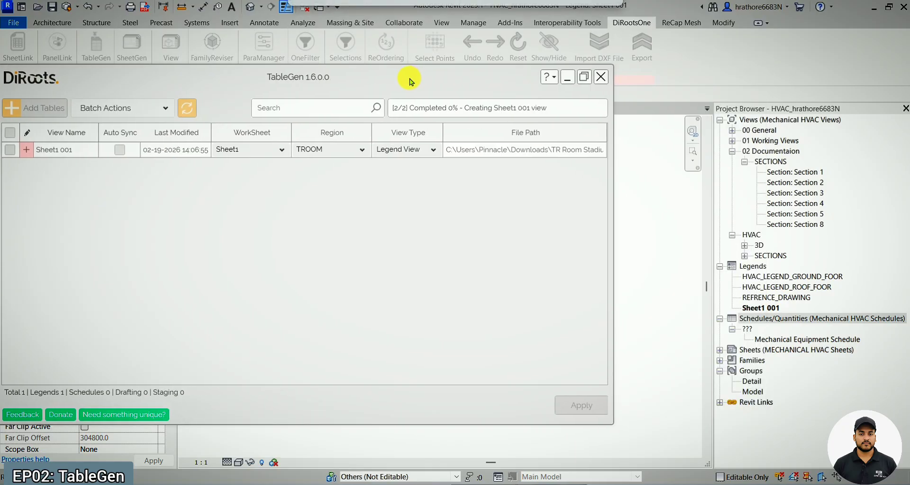
{"action": "left_click", "coordinate": [576, 78]}
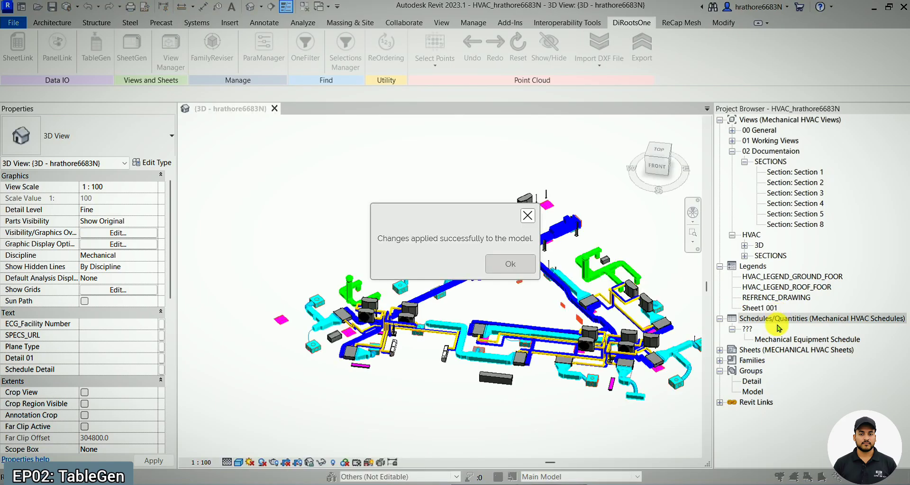
{"action": "key", "text": "Return"}
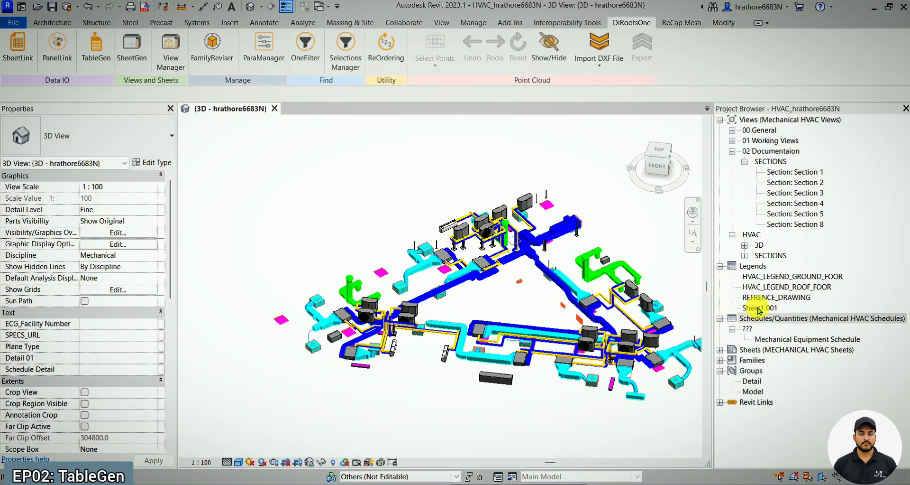
Step: Open the Sheet1 001 legend and compare it with the source table in the TR Room Stadium workbook in WPS
{"action": "left_click", "coordinate": [760, 308]}
{"action": "double_click", "coordinate": [760, 308]}
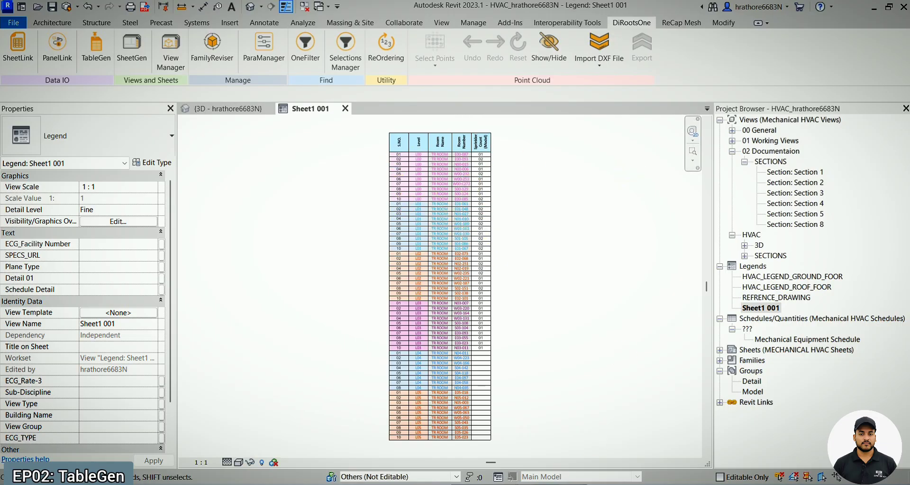
{"action": "mouse_move", "coordinate": [502, 484]}
{"action": "left_click", "coordinate": [550, 441]}
{"action": "scroll", "coordinate": [337, 308], "scroll_direction": "up", "scroll_amount": 16}
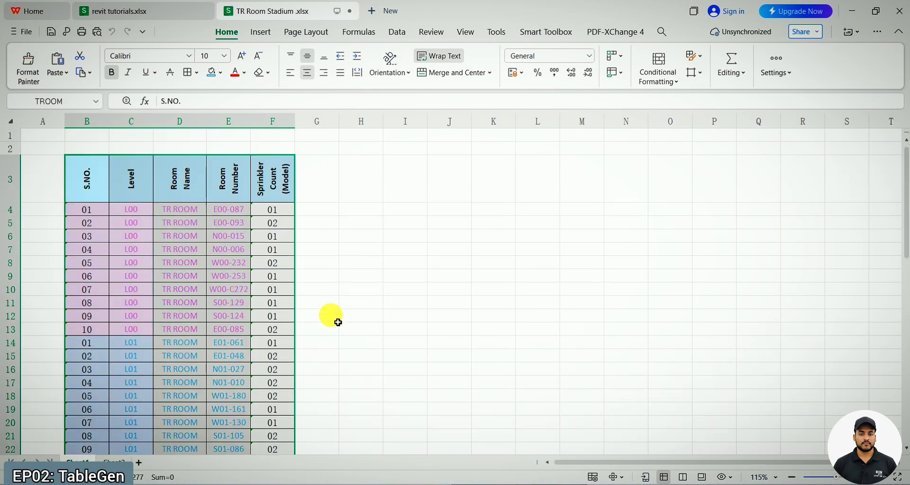
{"action": "left_click", "coordinate": [852, 11]}
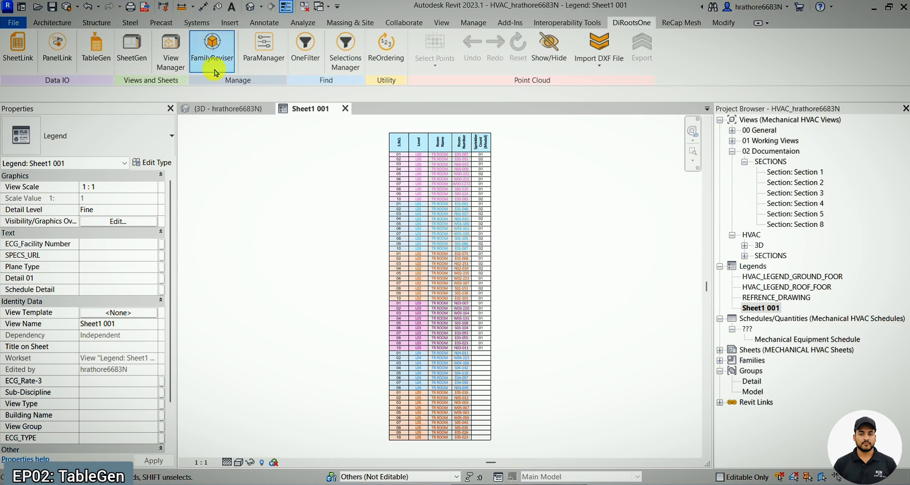
Step: Reopen TableGen and start another table from the TR Room Stadium workbook in Downloads
{"action": "left_click", "coordinate": [97, 47]}
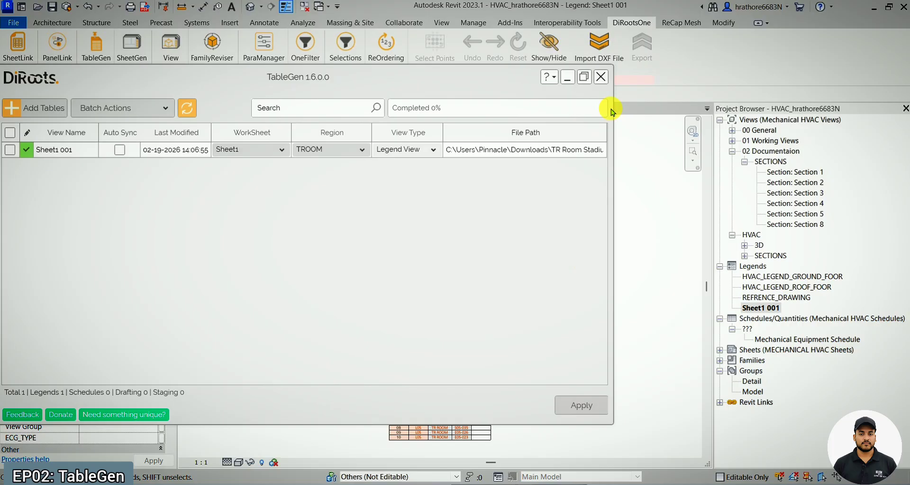
{"action": "left_click", "coordinate": [601, 77]}
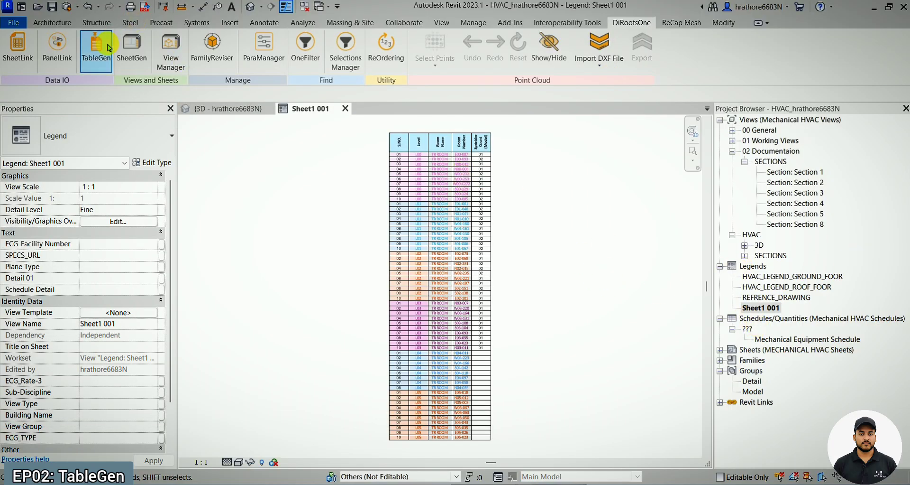
{"action": "left_click", "coordinate": [96, 46]}
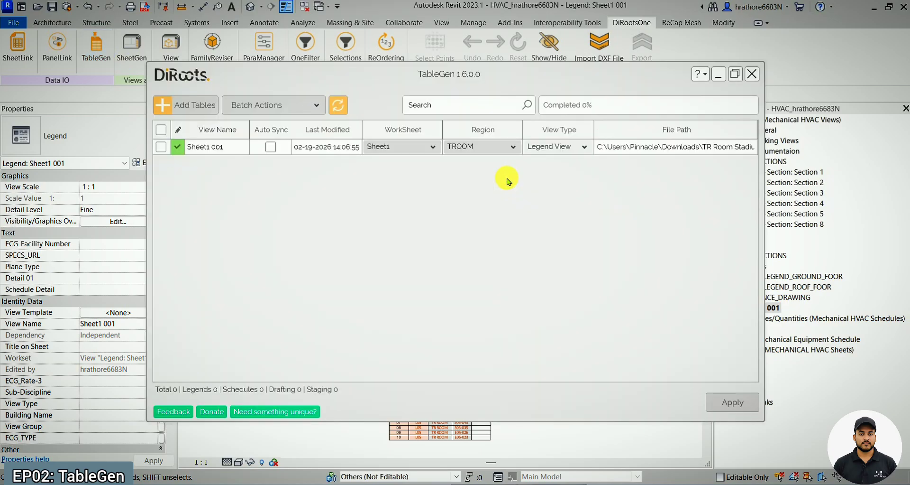
{"action": "left_click", "coordinate": [159, 147]}
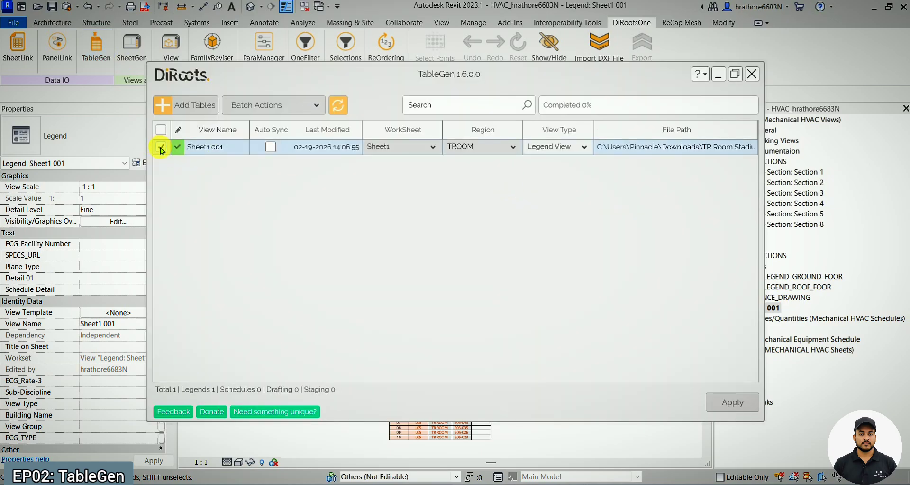
{"action": "left_click", "coordinate": [184, 105]}
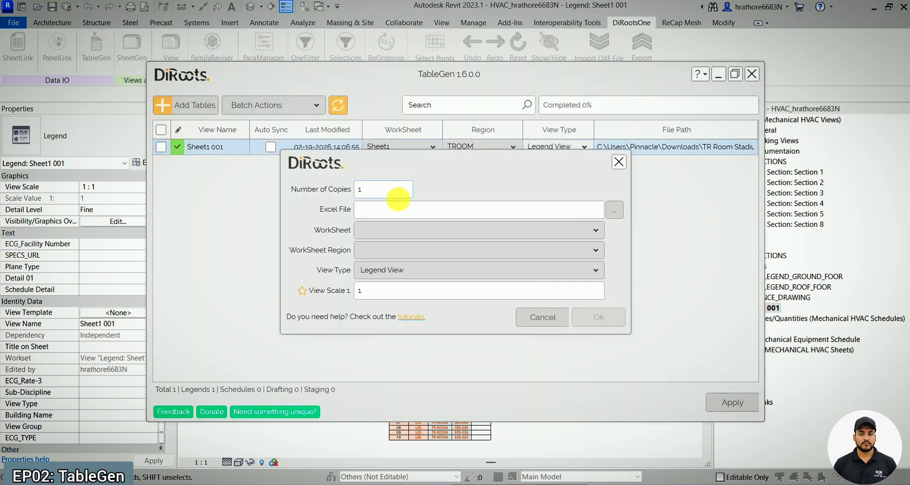
{"action": "left_click", "coordinate": [601, 211]}
{"action": "left_click", "coordinate": [429, 192]}
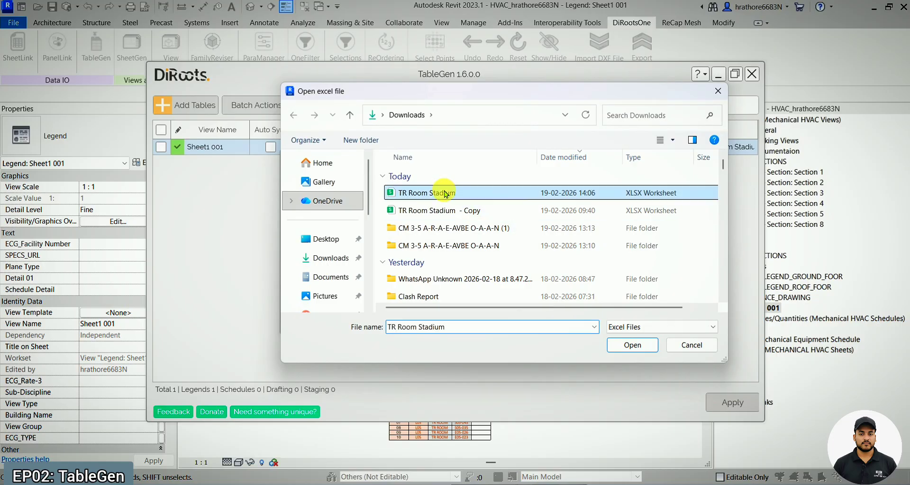
{"action": "left_click", "coordinate": [613, 343]}
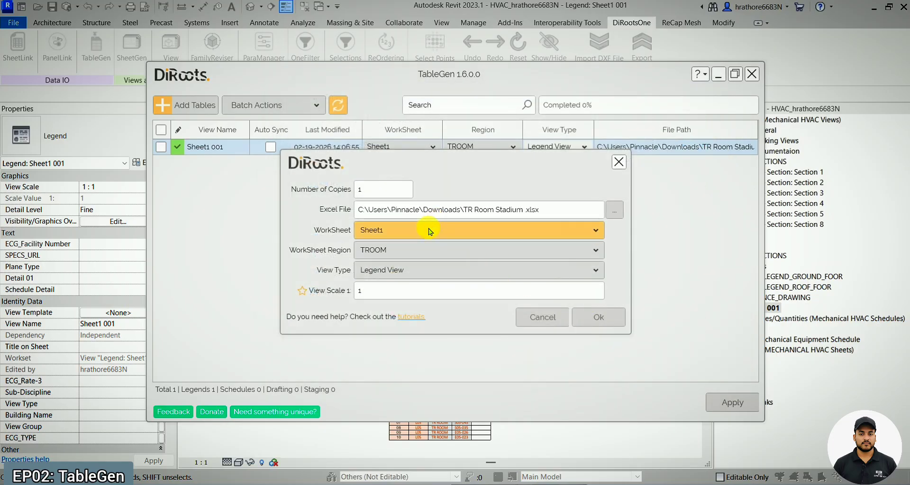
Step: Set the new table's view type to Drafting View, add it to the list and apply it to the model
{"action": "left_click", "coordinate": [420, 268]}
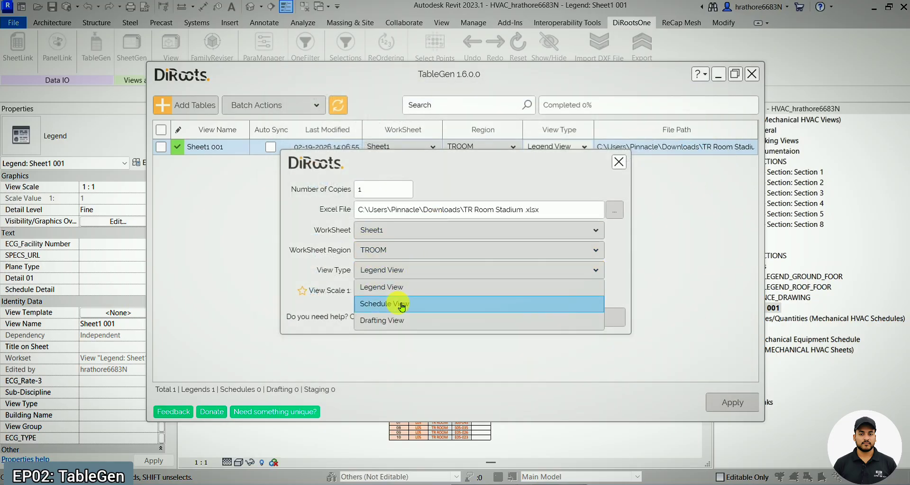
{"action": "left_click", "coordinate": [400, 319]}
{"action": "left_click", "coordinate": [596, 318]}
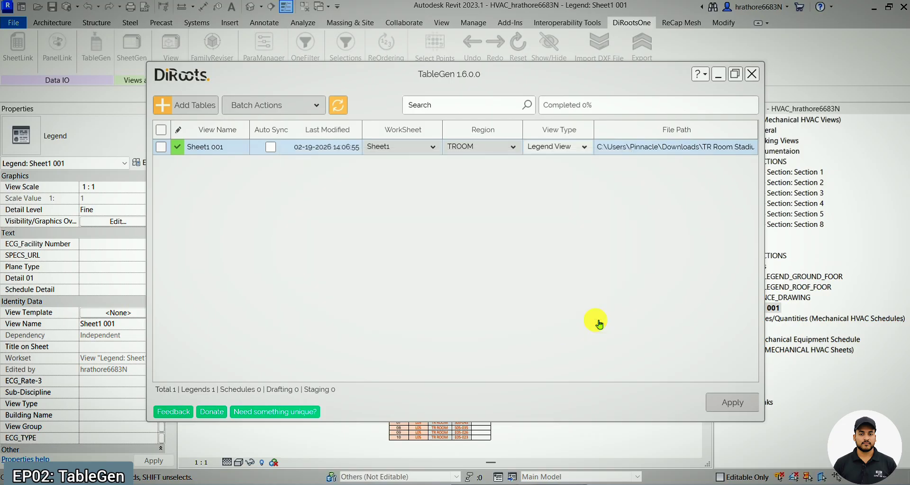
{"action": "left_click", "coordinate": [732, 402]}
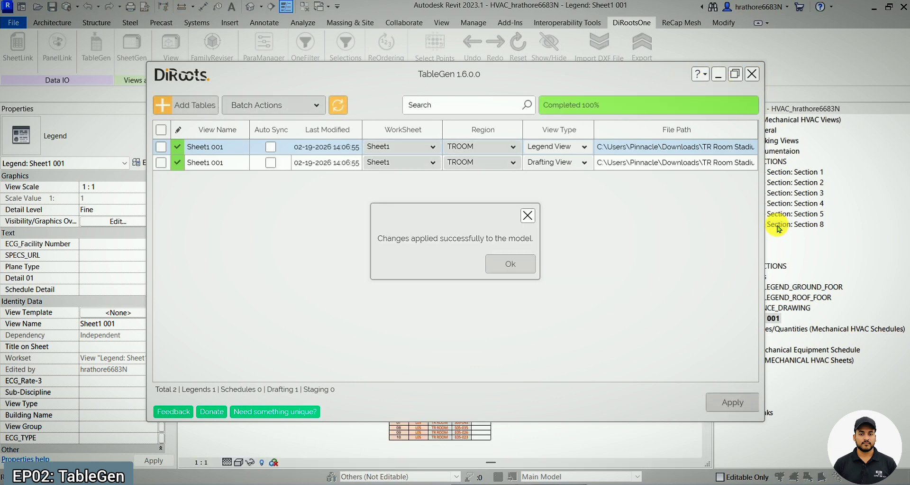
{"action": "left_click", "coordinate": [526, 260]}
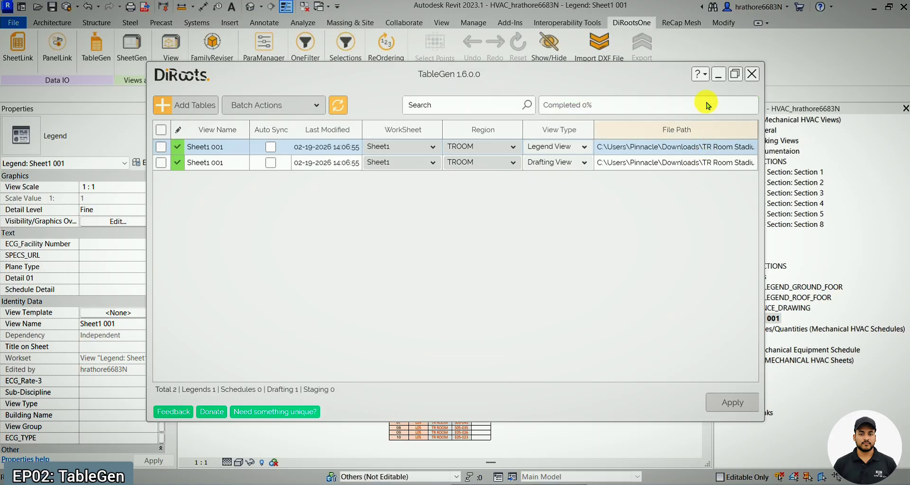
Step: Minimize TableGen, expand the ??? view groups in the Project Browser and open the Sheet1 001 drafting view
{"action": "left_click", "coordinate": [719, 81]}
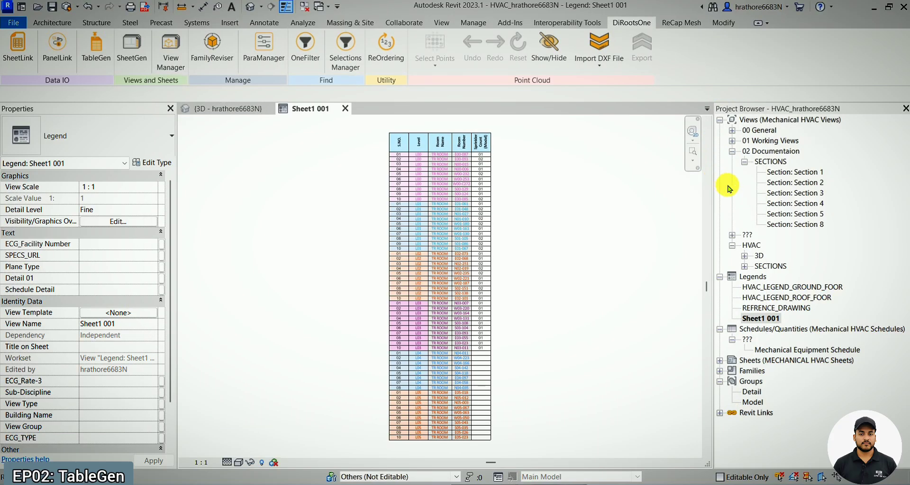
{"action": "left_click", "coordinate": [732, 235]}
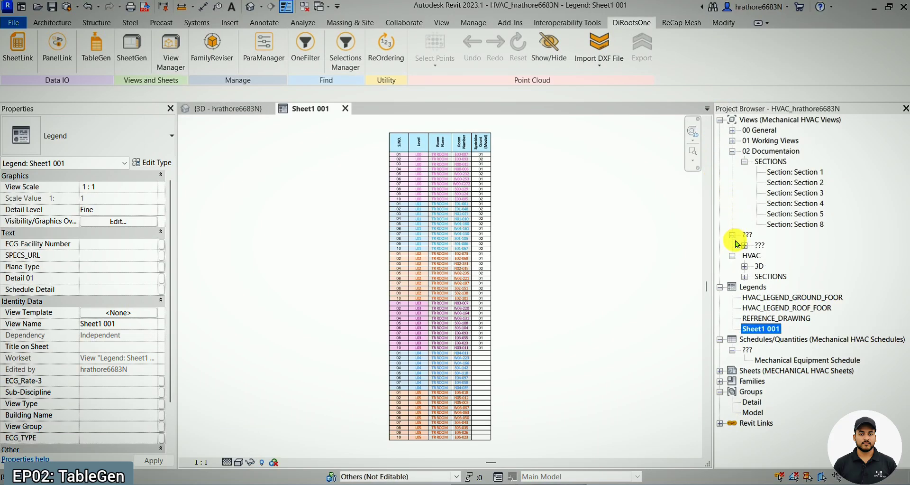
{"action": "left_click", "coordinate": [746, 246]}
{"action": "double_click", "coordinate": [839, 255]}
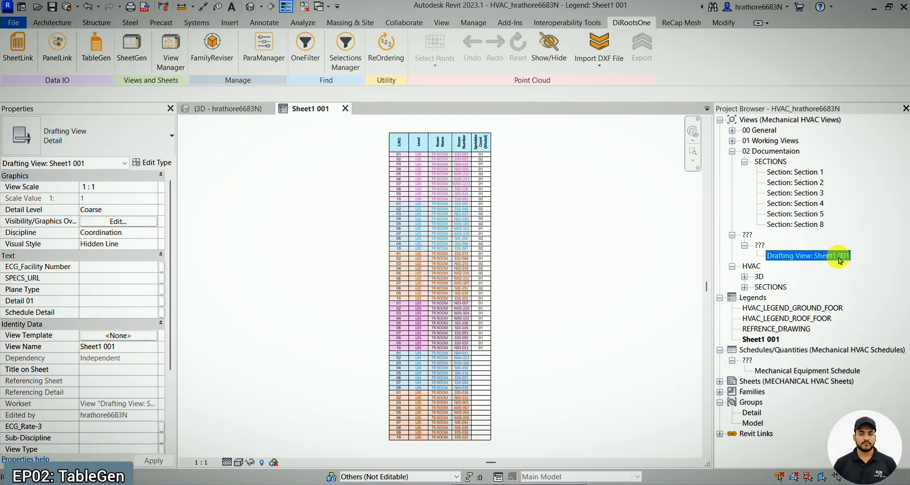
{"action": "left_click", "coordinate": [533, 154]}
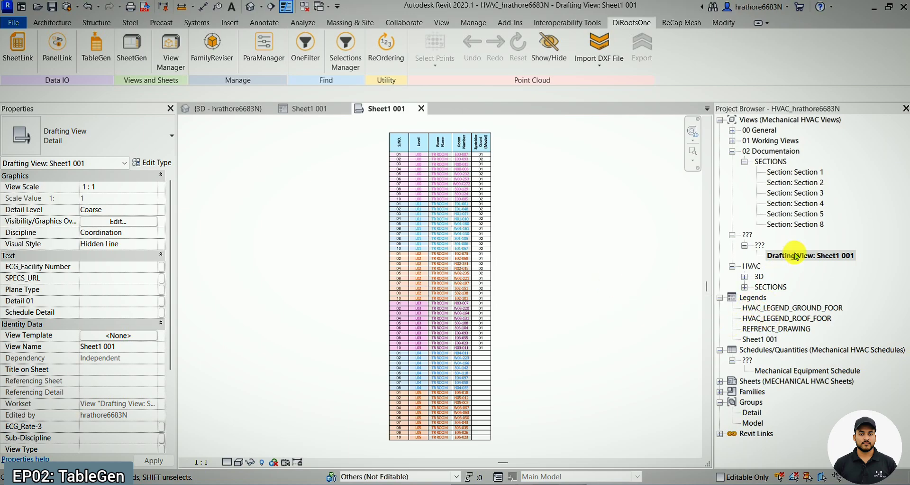
Step: Return to the Sheet1 001 legend and examine the lower rows of its table
{"action": "left_click", "coordinate": [754, 352]}
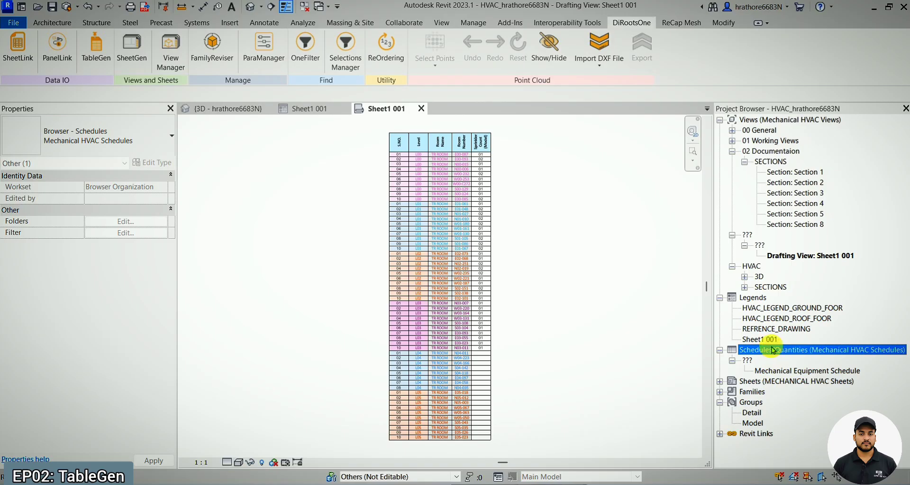
{"action": "left_click", "coordinate": [321, 110]}
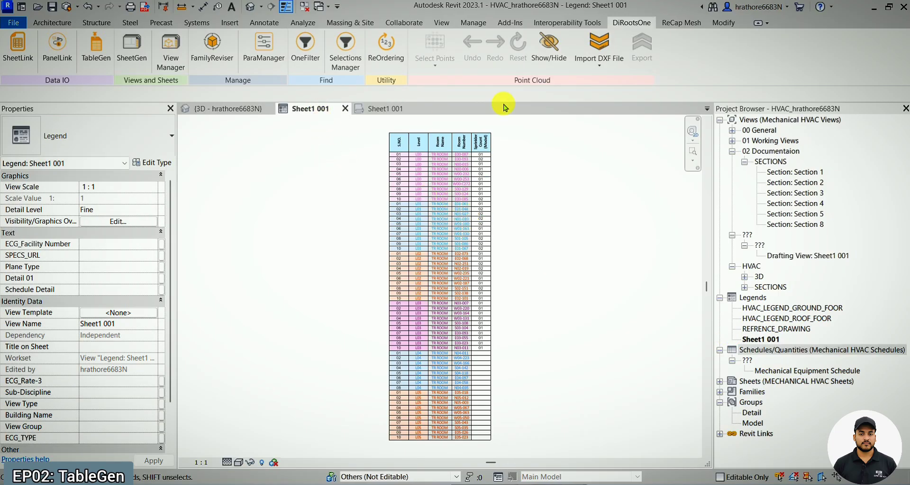
{"action": "scroll", "coordinate": [519, 431], "scroll_direction": "up", "scroll_amount": 2}
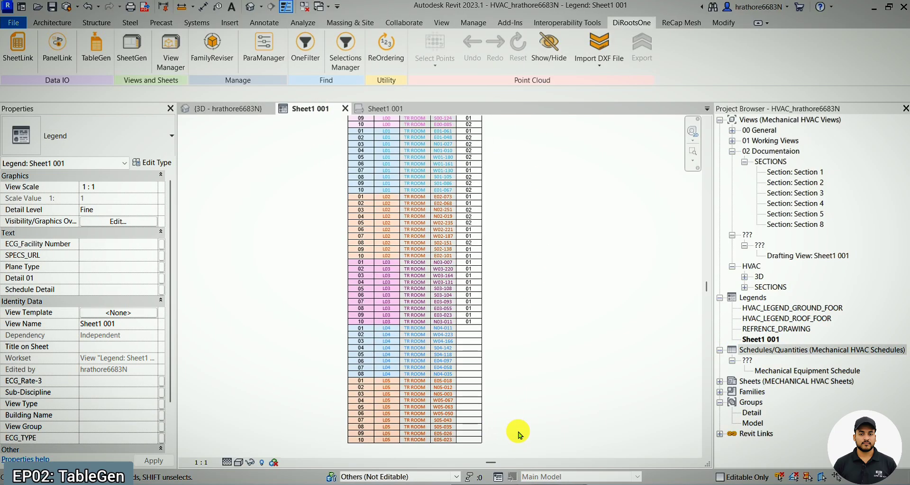
{"action": "scroll", "coordinate": [517, 373], "scroll_direction": "down", "scroll_amount": 1}
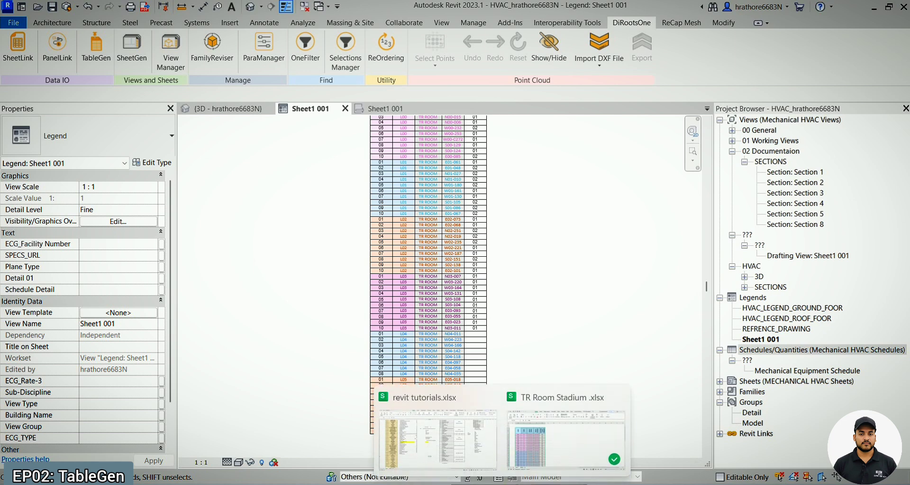
Step: Switch to the TR Room Stadium workbook and enter 01 in cell F58, the L05 row for room S05-043
{"action": "left_click", "coordinate": [538, 424]}
{"action": "scroll", "coordinate": [349, 264], "scroll_direction": "down", "scroll_amount": 17}
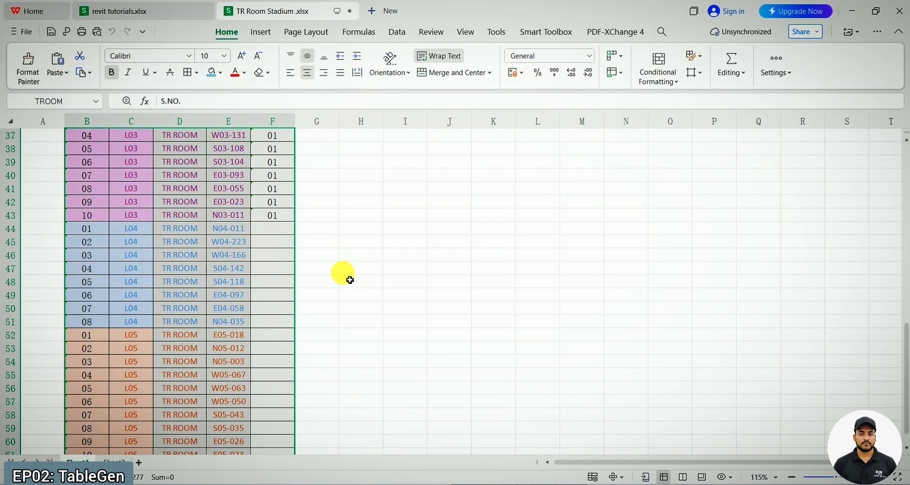
{"action": "left_click", "coordinate": [354, 268]}
{"action": "double_click", "coordinate": [290, 234]}
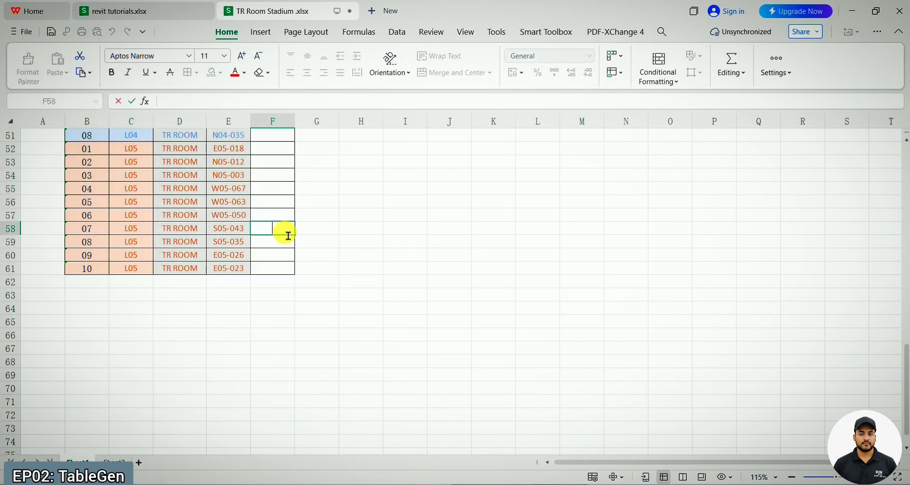
{"action": "type", "text": "01"}
{"action": "key", "text": "Return"}
Step: Copy the 01 from cell F58 into cells F59 to F61 for the last three L05 rooms
{"action": "left_click", "coordinate": [281, 232]}
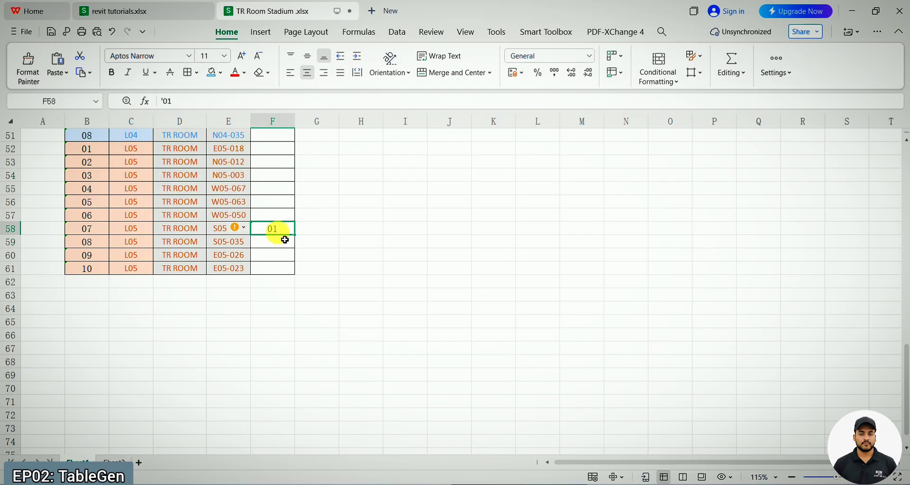
{"action": "left_click_drag", "start_coordinate": [287, 239], "coordinate": [291, 270]}
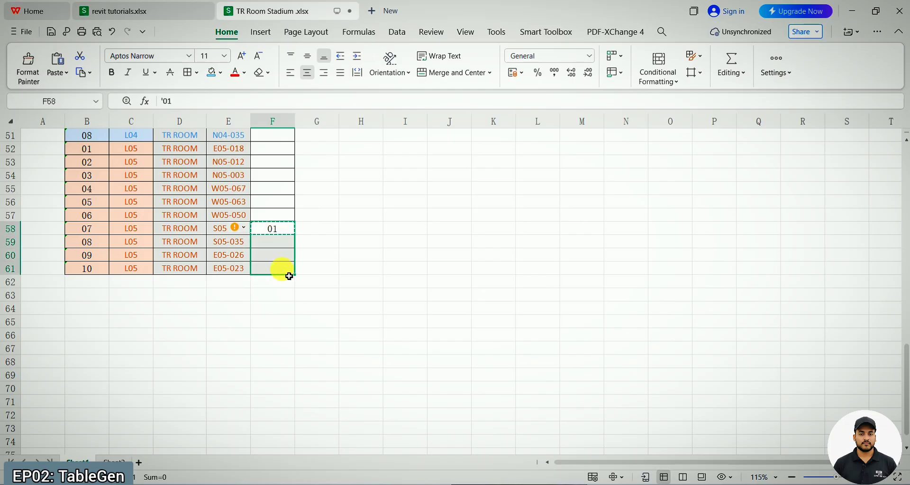
{"action": "left_click", "coordinate": [351, 269]}
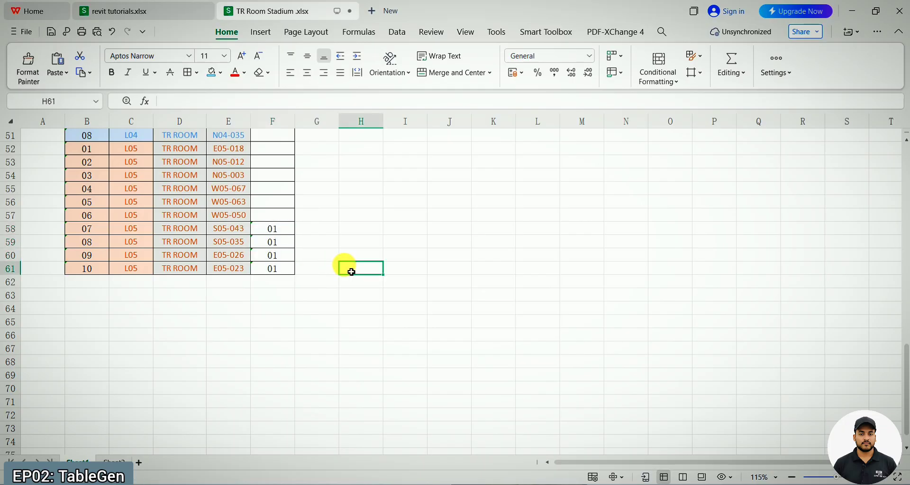
Step: Save the TR Room Stadium workbook and return to Revit
{"action": "left_click", "coordinate": [365, 215]}
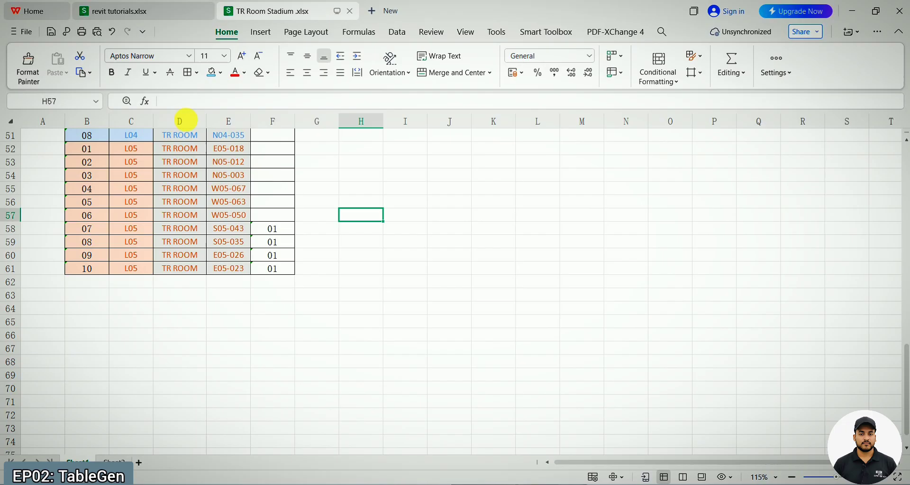
{"action": "left_click", "coordinate": [21, 32]}
{"action": "key", "text": "Escape"}
{"action": "left_click", "coordinate": [852, 10]}
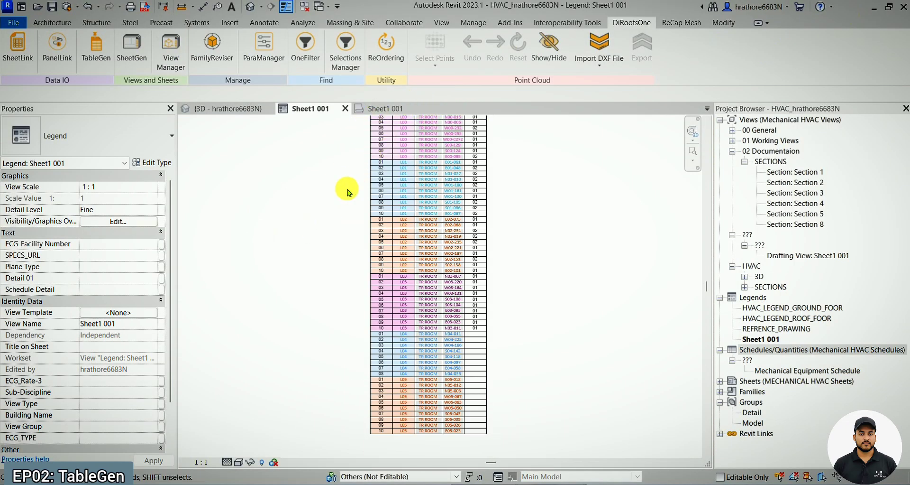
Step: Open TableGen, enable Auto Sync for the Sheet1 001 legend table, mark it for update and apply the update
{"action": "scroll", "coordinate": [327, 319], "scroll_direction": "down", "scroll_amount": 1}
{"action": "left_click", "coordinate": [96, 45]}
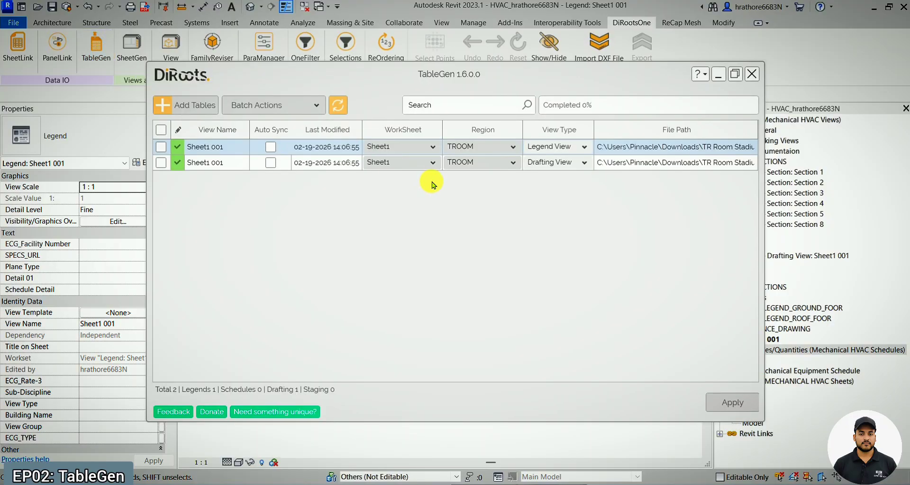
{"action": "left_click", "coordinate": [166, 148]}
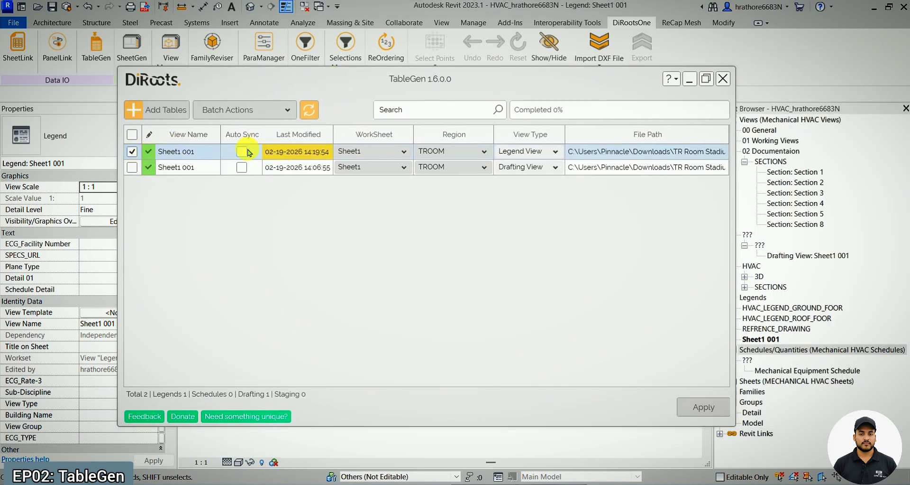
{"action": "right_click", "coordinate": [184, 155]}
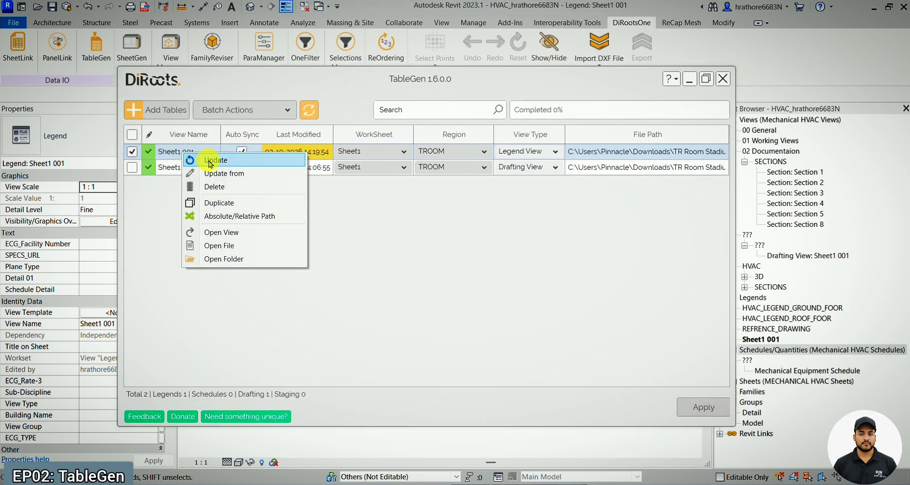
{"action": "left_click", "coordinate": [192, 159]}
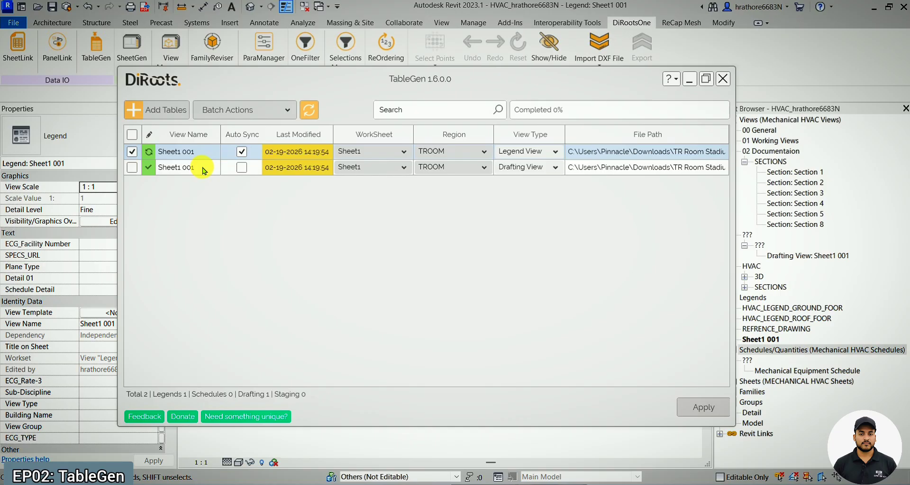
{"action": "left_click", "coordinate": [702, 408]}
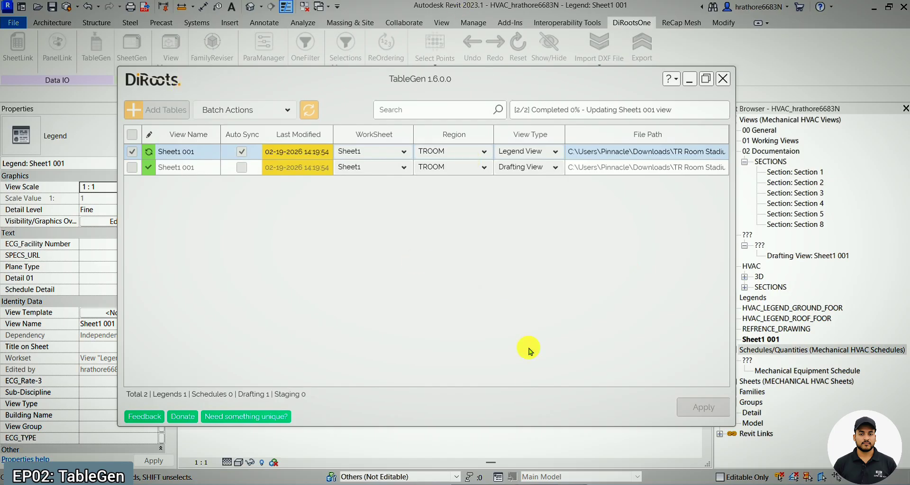
Step: Check the L04 and L05 rows in the source workbook and return to TableGen in Revit
{"action": "left_click", "coordinate": [504, 483]}
{"action": "scroll", "coordinate": [328, 292], "scroll_direction": "up", "scroll_amount": 3}
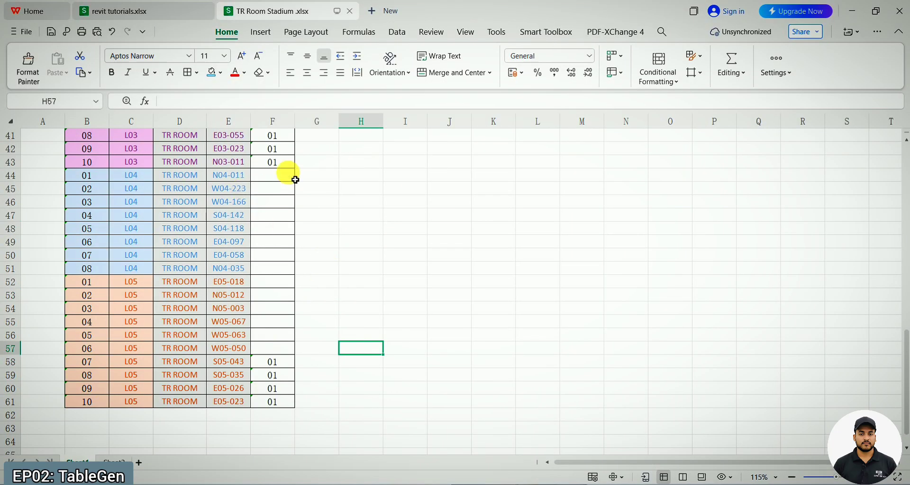
{"action": "left_click", "coordinate": [853, 11]}
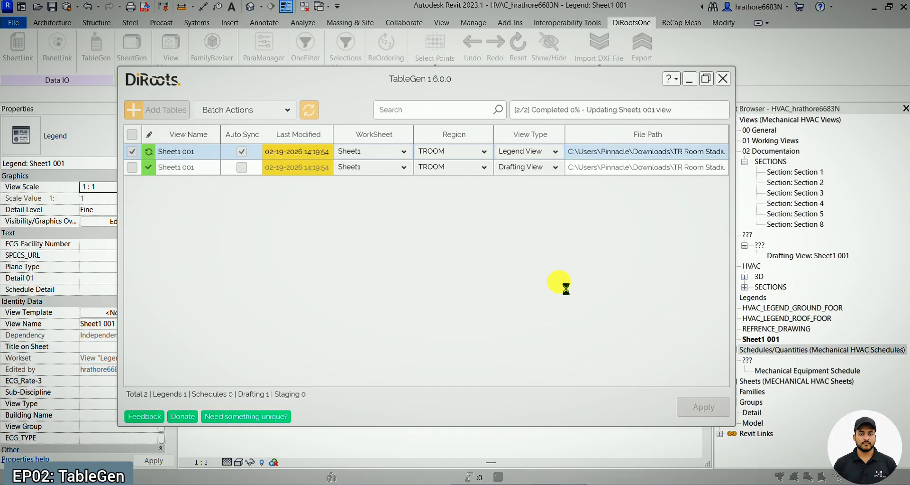
{"action": "left_click", "coordinate": [510, 264]}
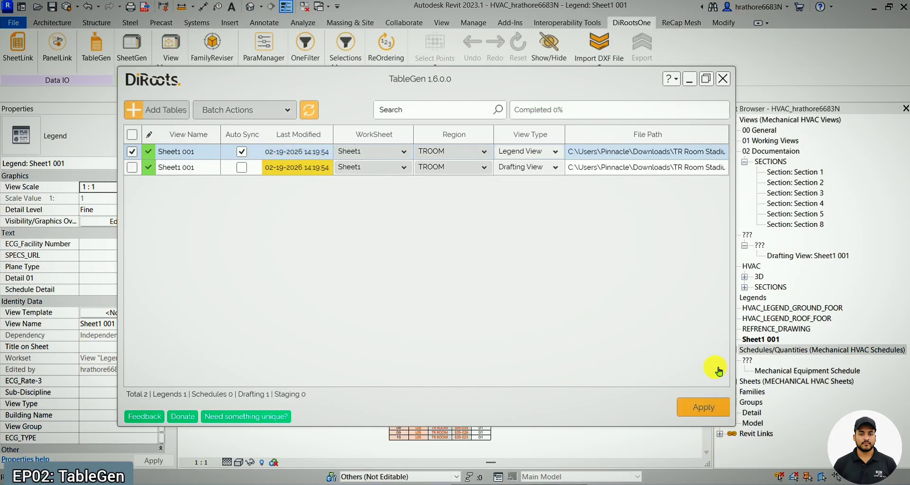
Step: Close TableGen and compare the last L05 rows of the Sheet1 001 legend with the Sheet1 001 drafting view
{"action": "left_click", "coordinate": [723, 78]}
{"action": "scroll", "coordinate": [479, 436], "scroll_direction": "up", "scroll_amount": 5}
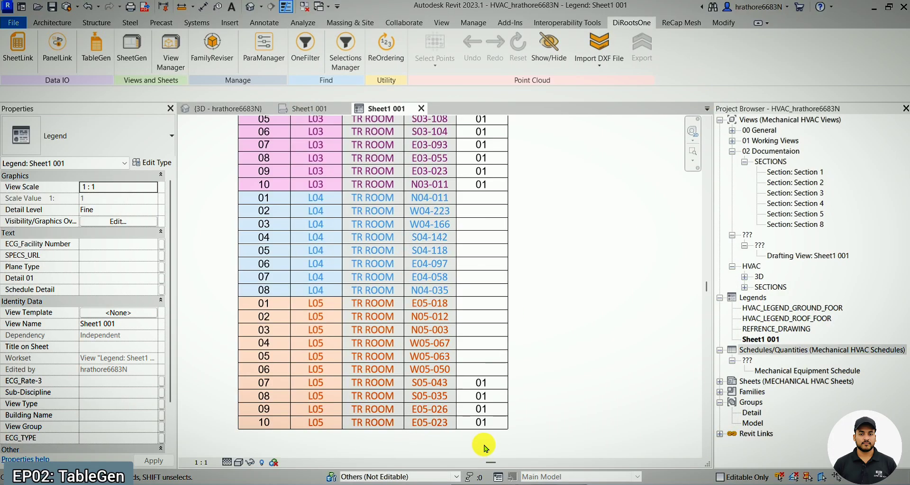
{"action": "scroll", "coordinate": [506, 316], "scroll_direction": "down", "scroll_amount": 3}
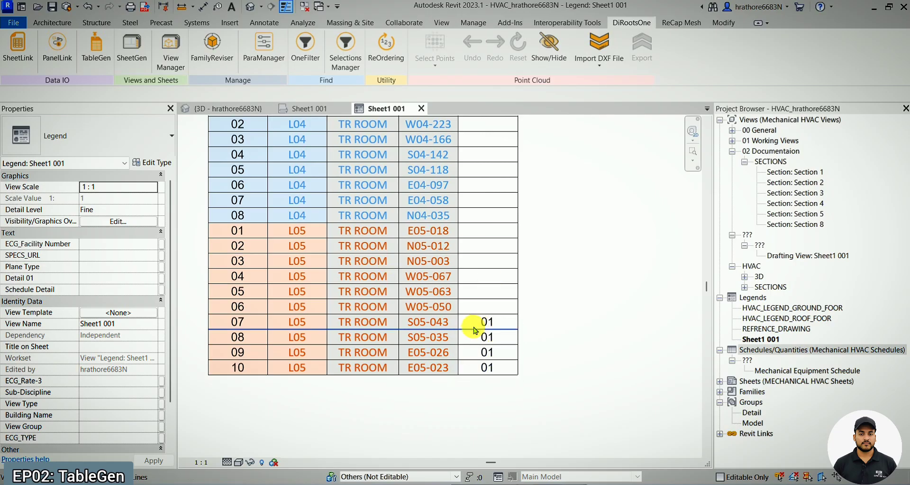
{"action": "left_click", "coordinate": [322, 108]}
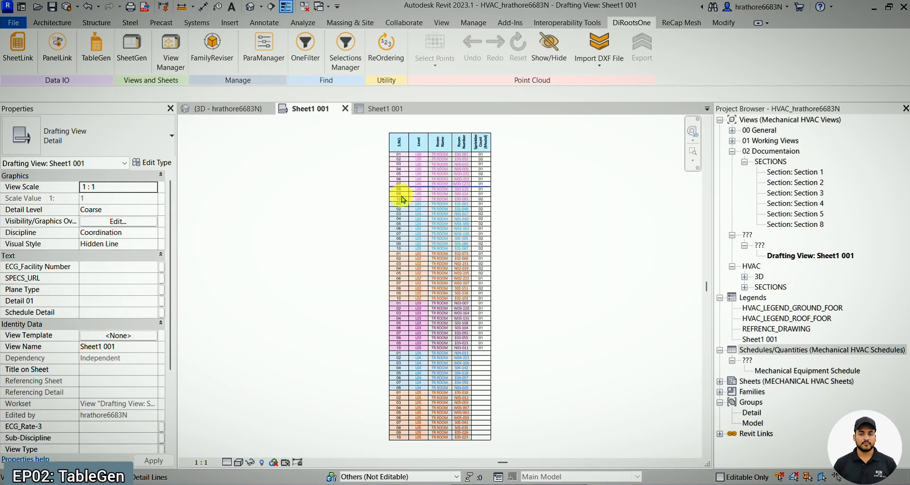
{"action": "left_click", "coordinate": [385, 108]}
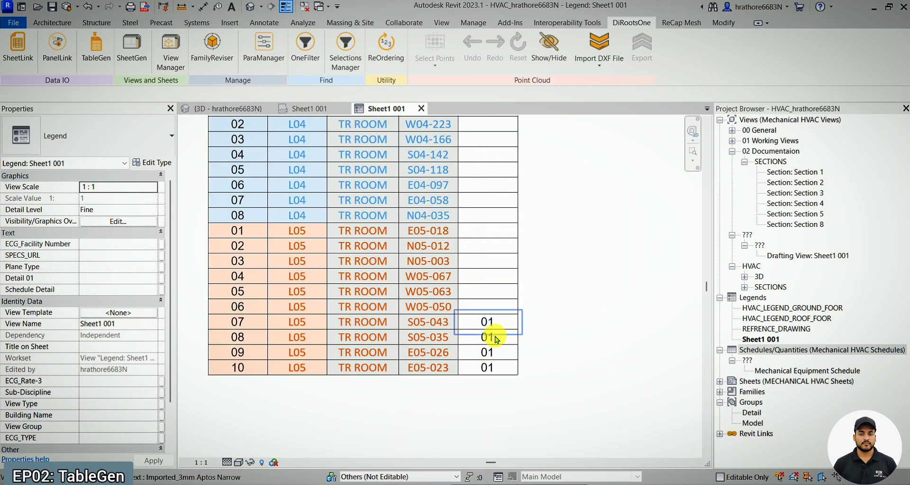
{"action": "scroll", "coordinate": [377, 398], "scroll_direction": "down", "scroll_amount": 2}
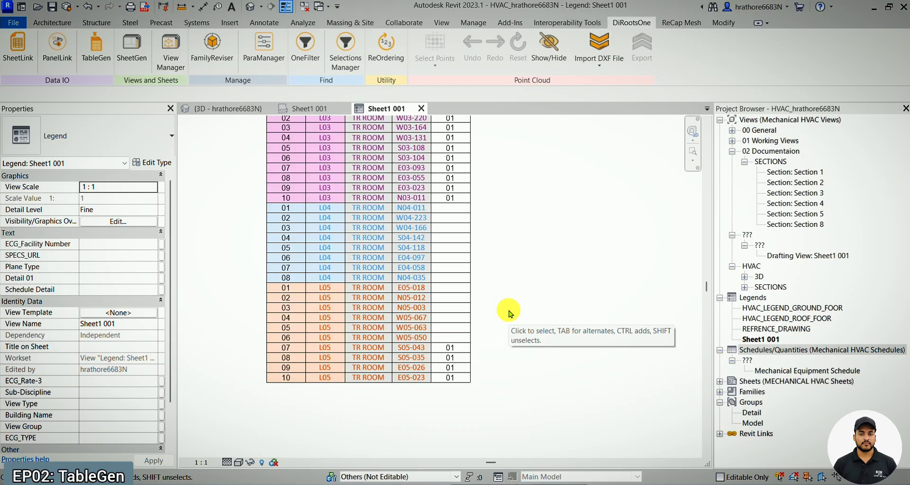
Step: Reopen TableGen, open the folder containing the legend table's source file and close the folder window
{"action": "left_click", "coordinate": [96, 47]}
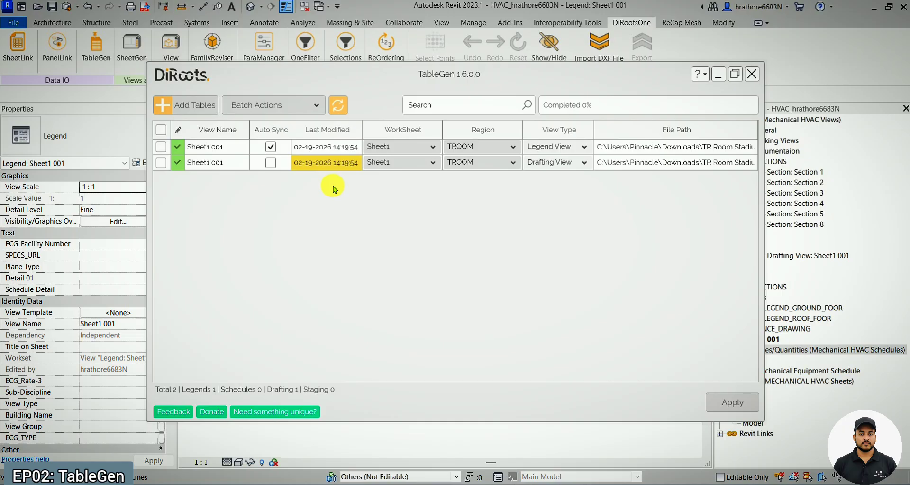
{"action": "left_click", "coordinate": [160, 148]}
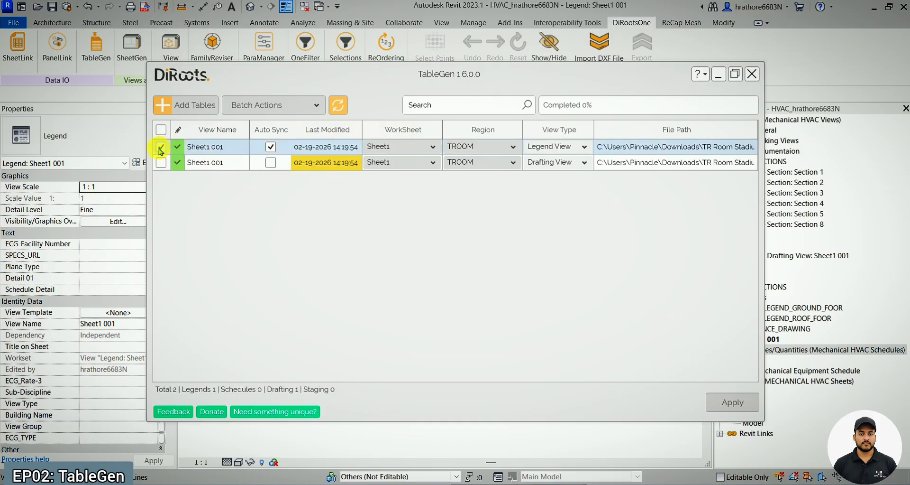
{"action": "right_click", "coordinate": [199, 153]}
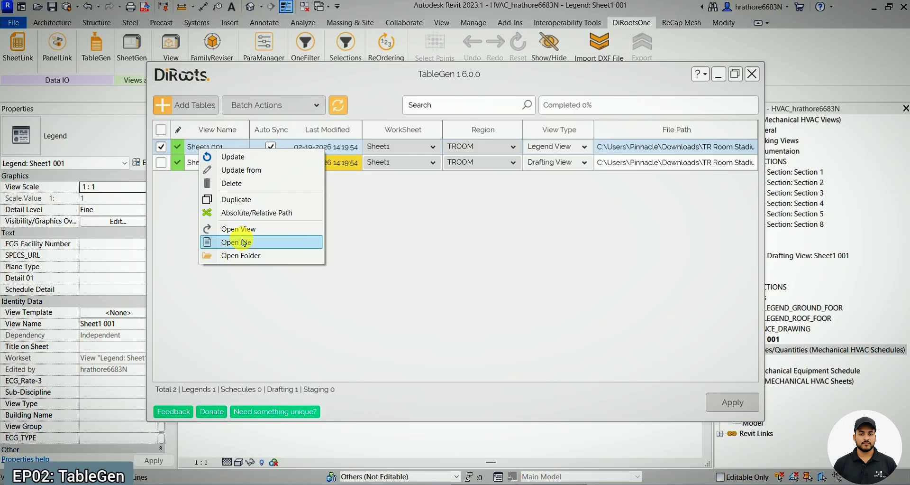
{"action": "left_click", "coordinate": [241, 255]}
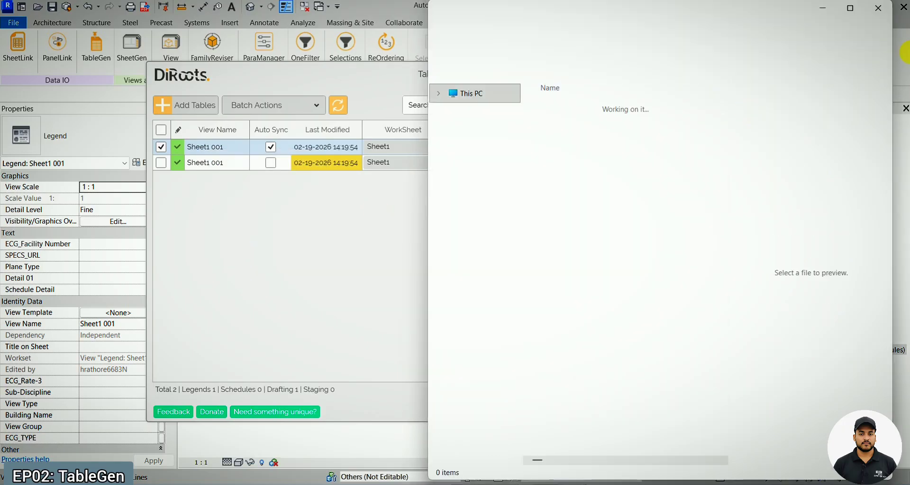
{"action": "left_click", "coordinate": [878, 8]}
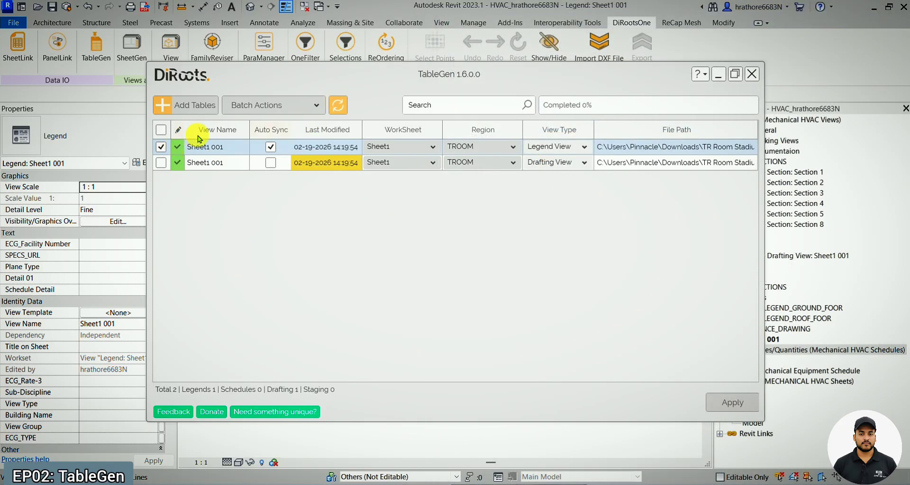
Step: Review the legend table's row commands and the available batch actions in TableGen, and close TableGen
{"action": "right_click", "coordinate": [212, 147]}
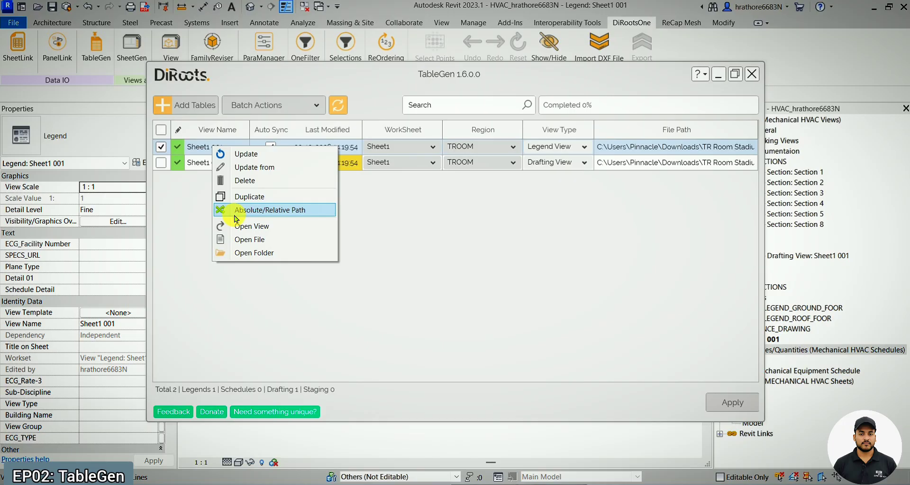
{"action": "left_click", "coordinate": [314, 106]}
{"action": "left_click", "coordinate": [315, 107]}
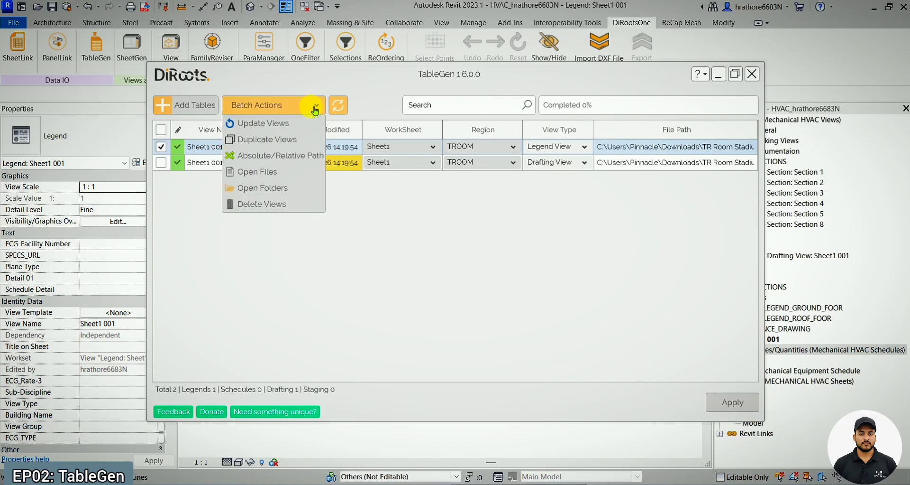
{"action": "left_click", "coordinate": [315, 108]}
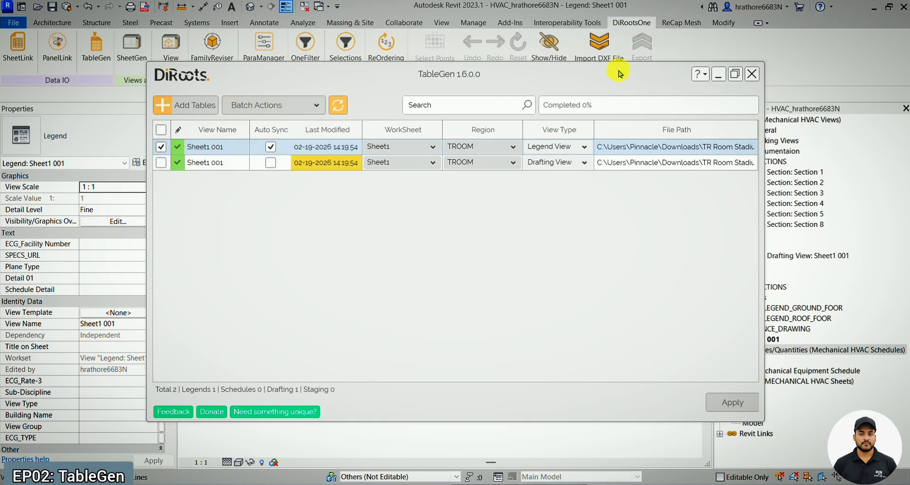
{"action": "left_click_drag", "start_coordinate": [620, 73], "coordinate": [554, 75]}
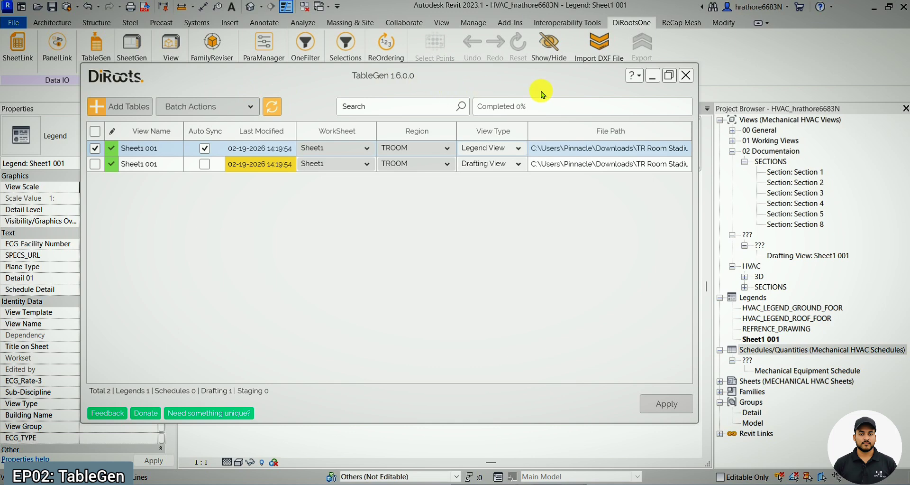
{"action": "left_click", "coordinate": [685, 81]}
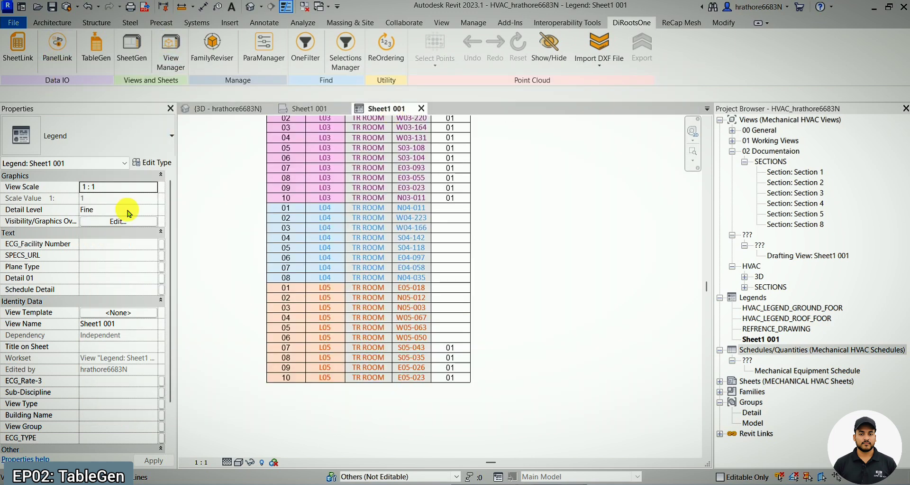